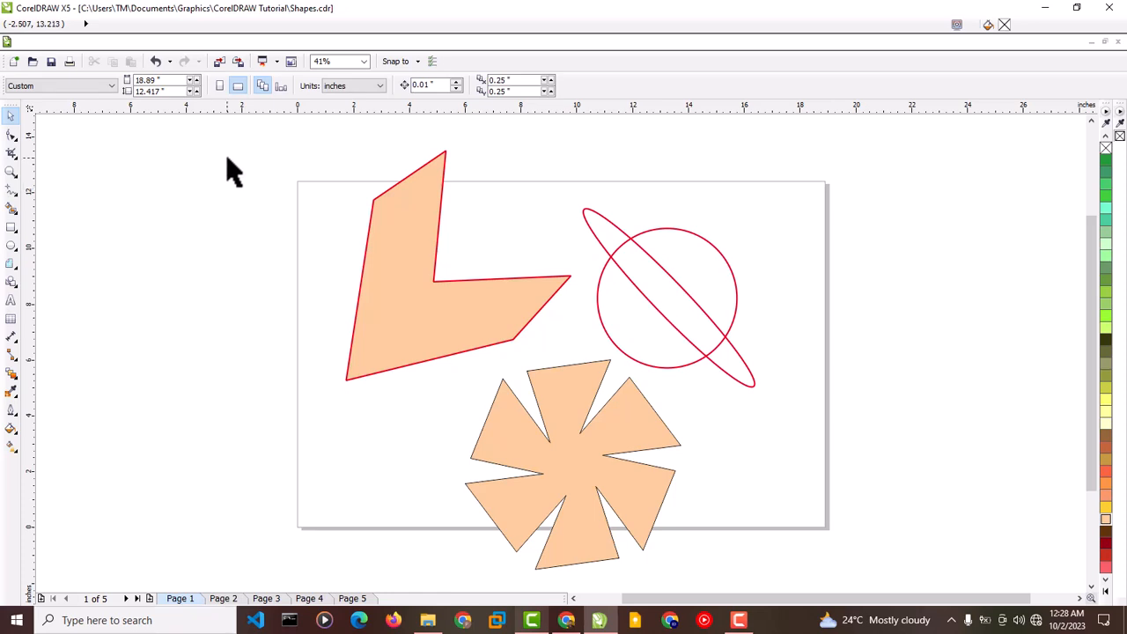
Select all the shapes on the page and scale them down proportionally into the page's upper-left area
left_click_drag(207, 143, 730, 585)
left_click(262, 302)
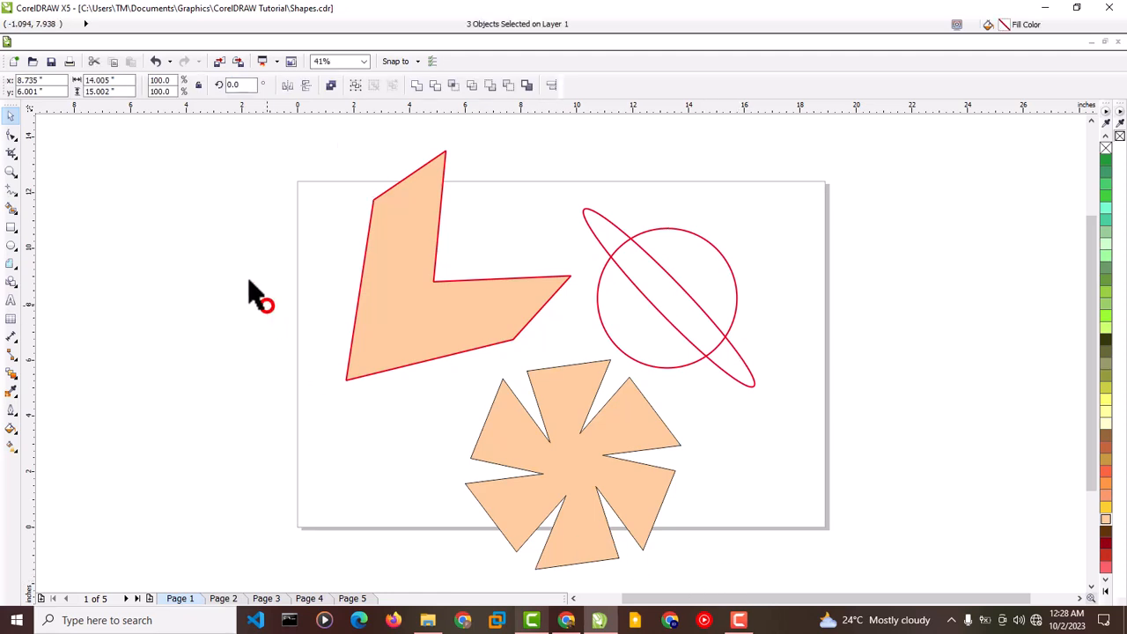
left_click_drag(226, 138, 837, 596)
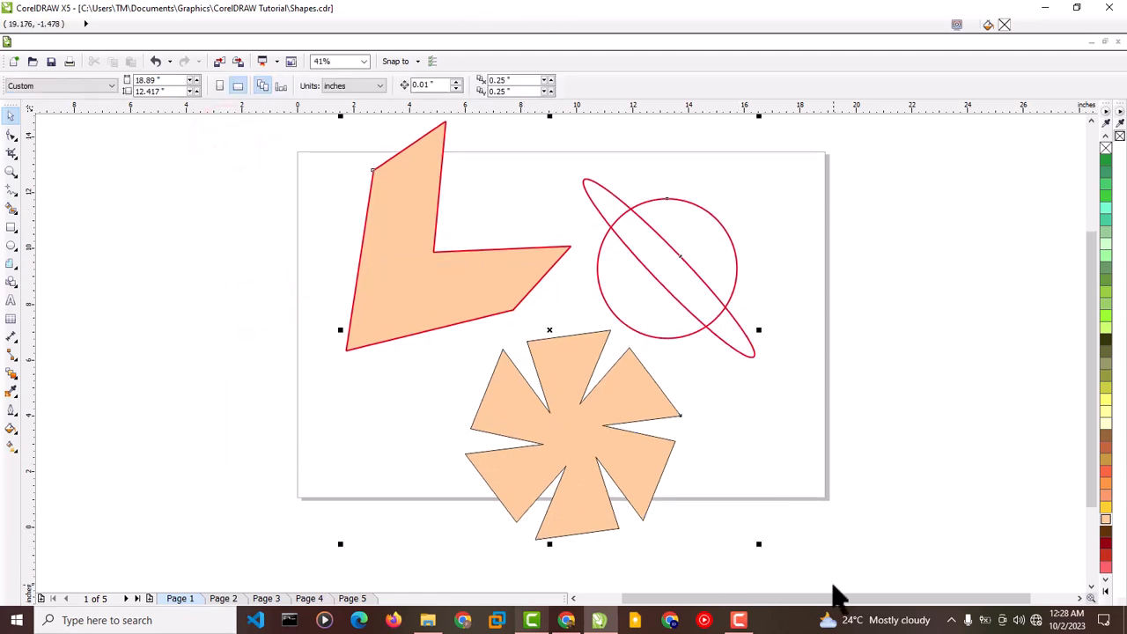
left_click_drag(760, 546, 473, 340)
left_click(355, 361)
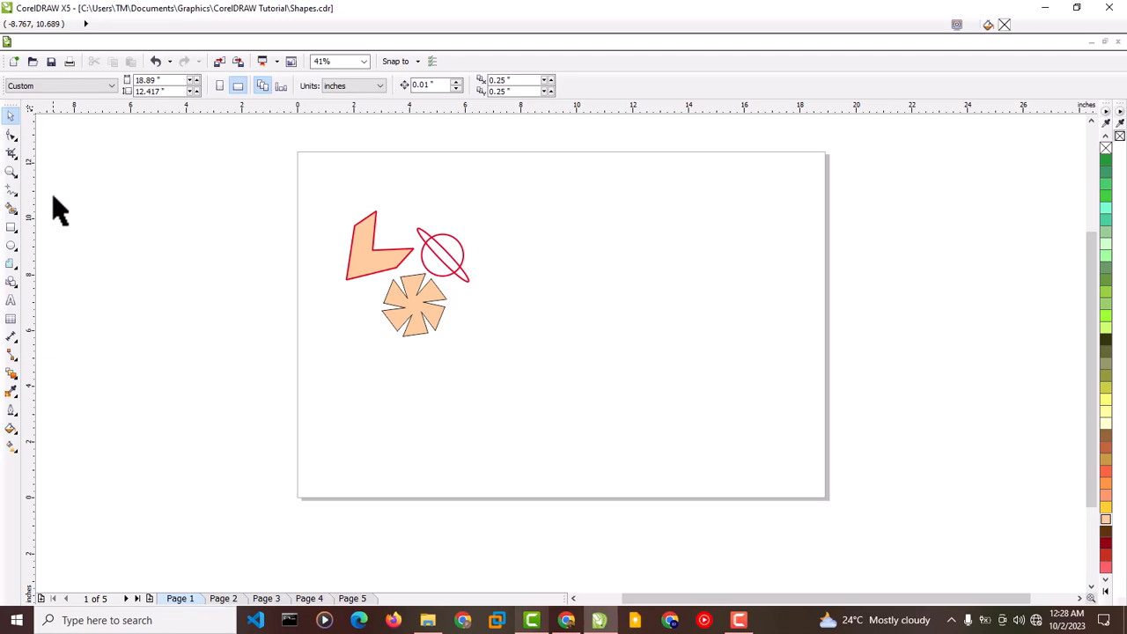
Draw a closed seven-node polygon with the Pen tool, about 7.8 in wide and 2.4 in high, to the right of the small shapes
left_click(13, 190)
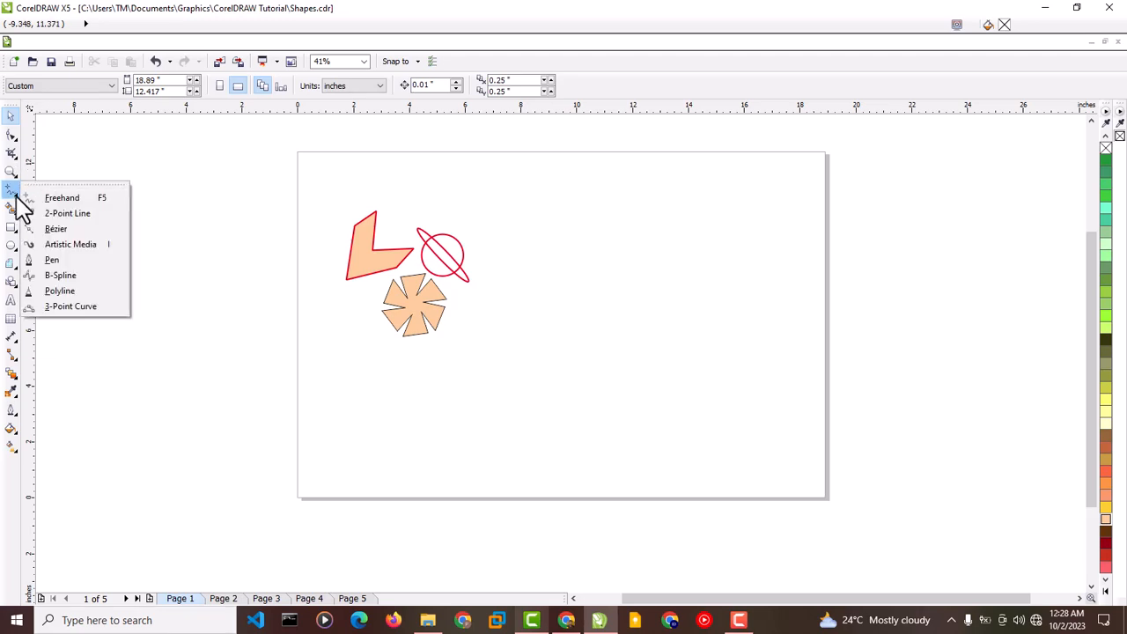
left_click(15, 194)
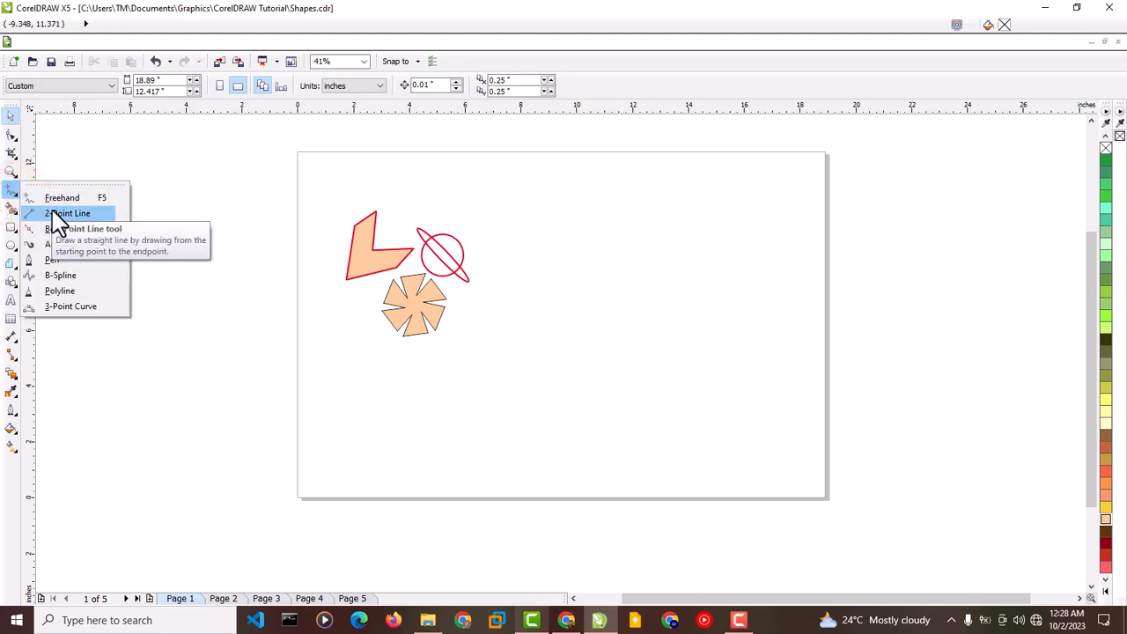
left_click(64, 261)
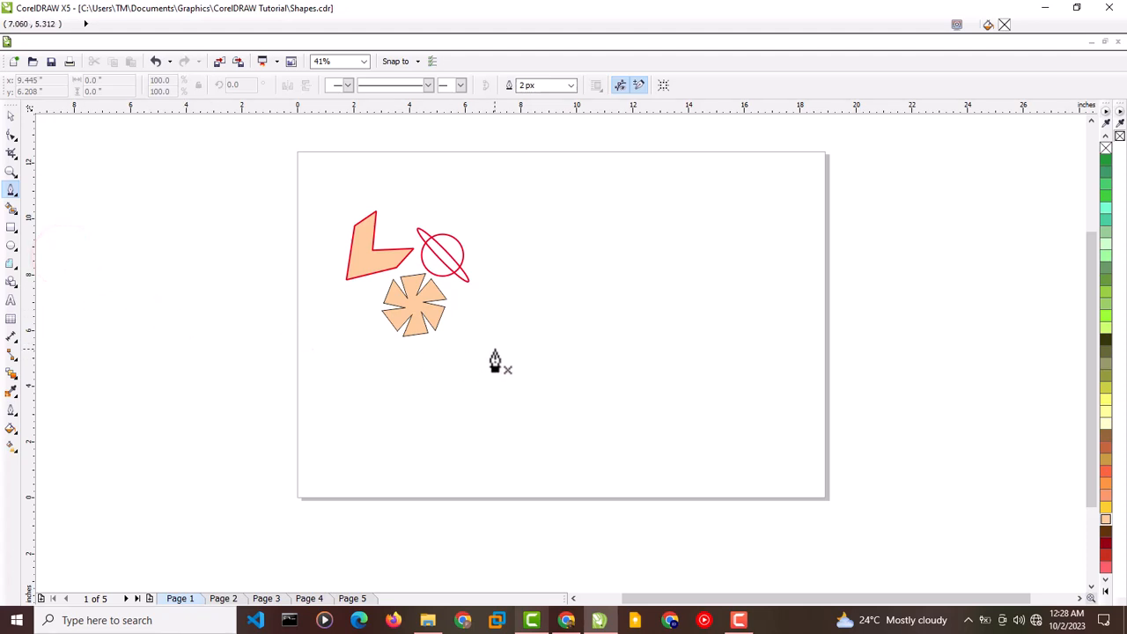
left_click(519, 302)
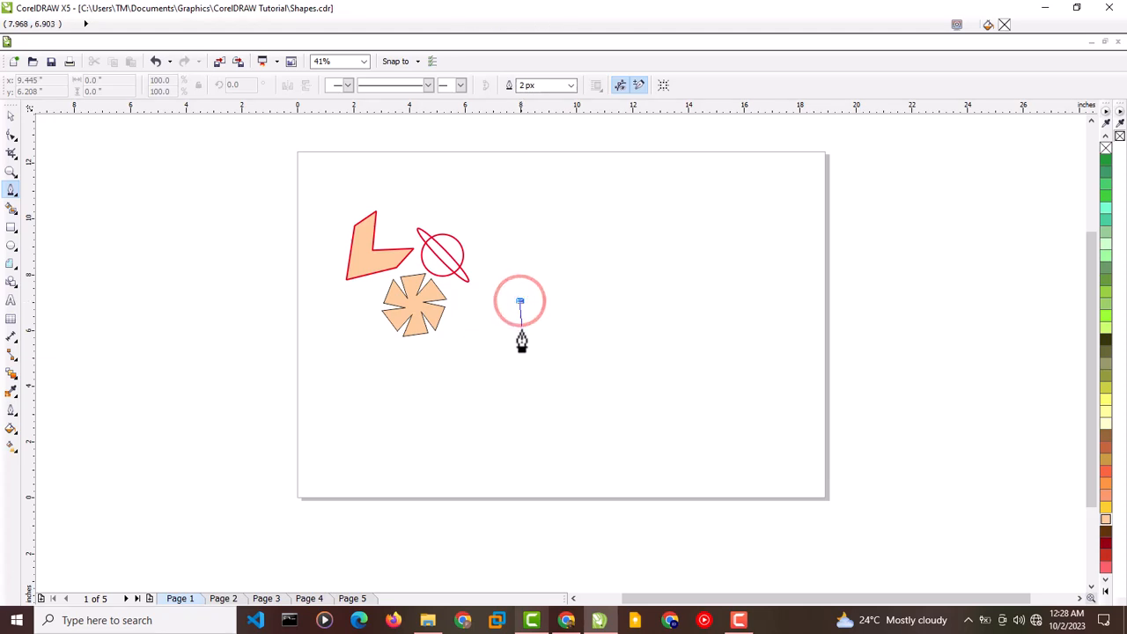
left_click(518, 363)
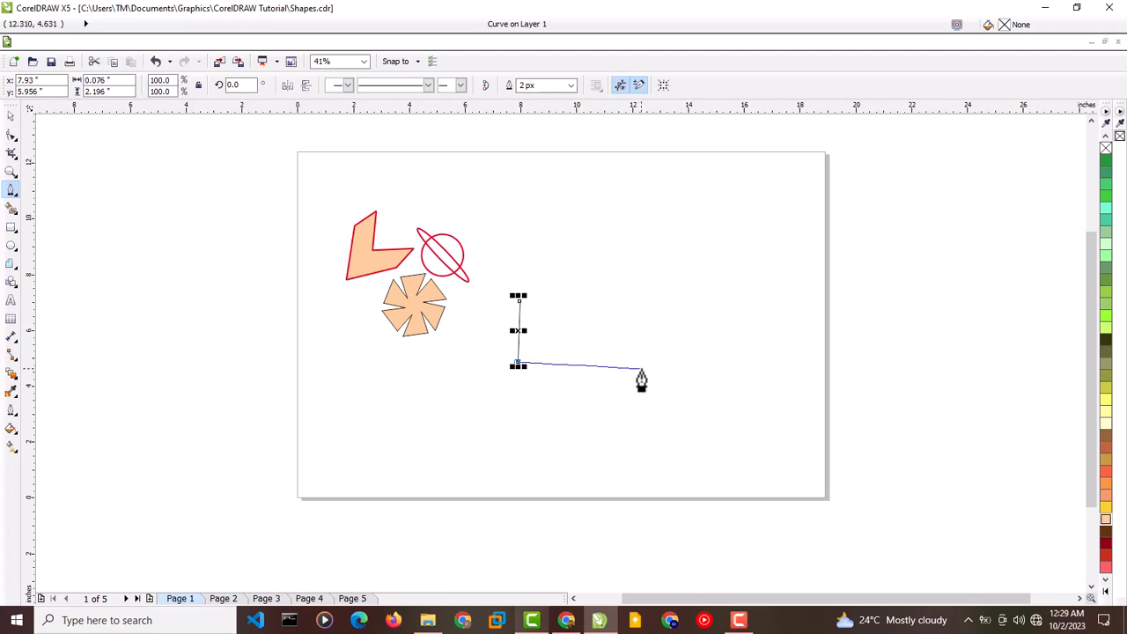
left_click(737, 363)
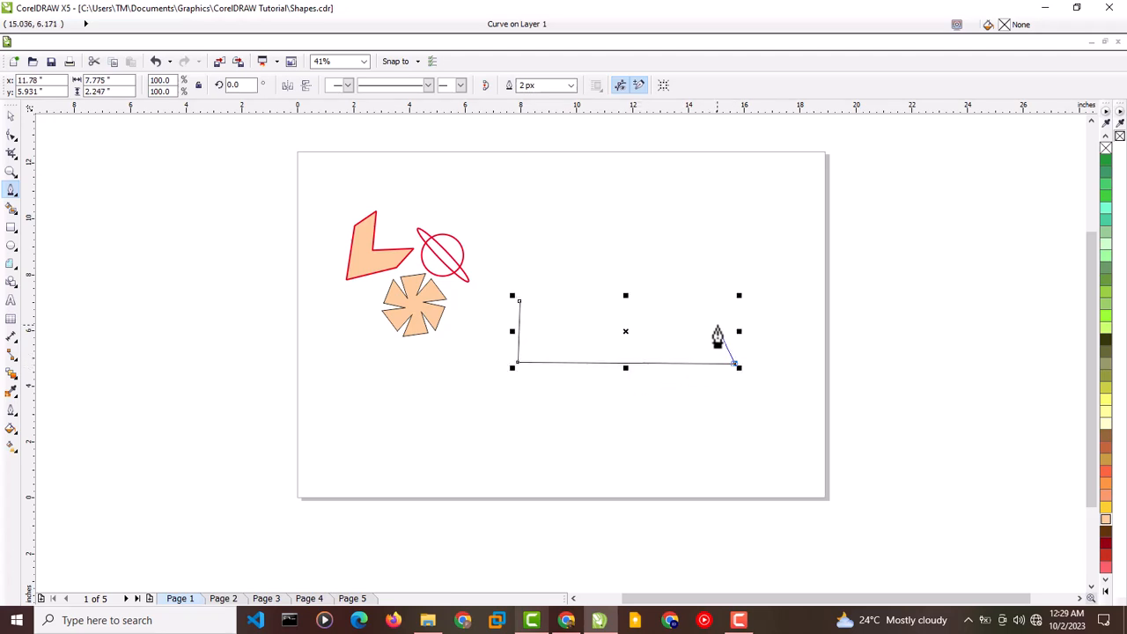
left_click(692, 330)
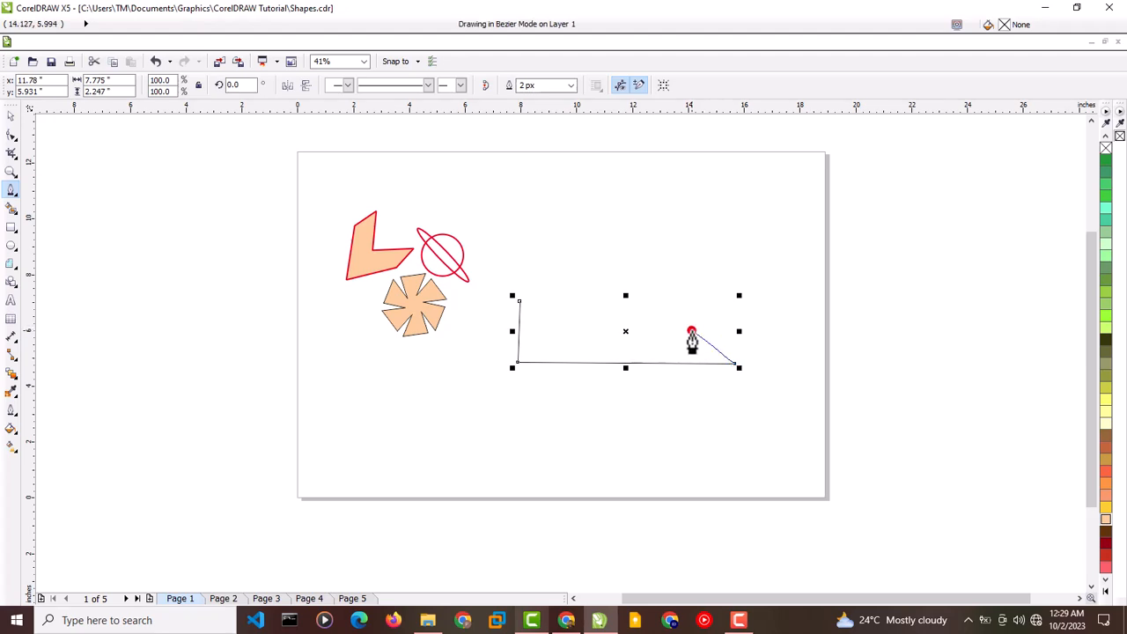
left_click(625, 321)
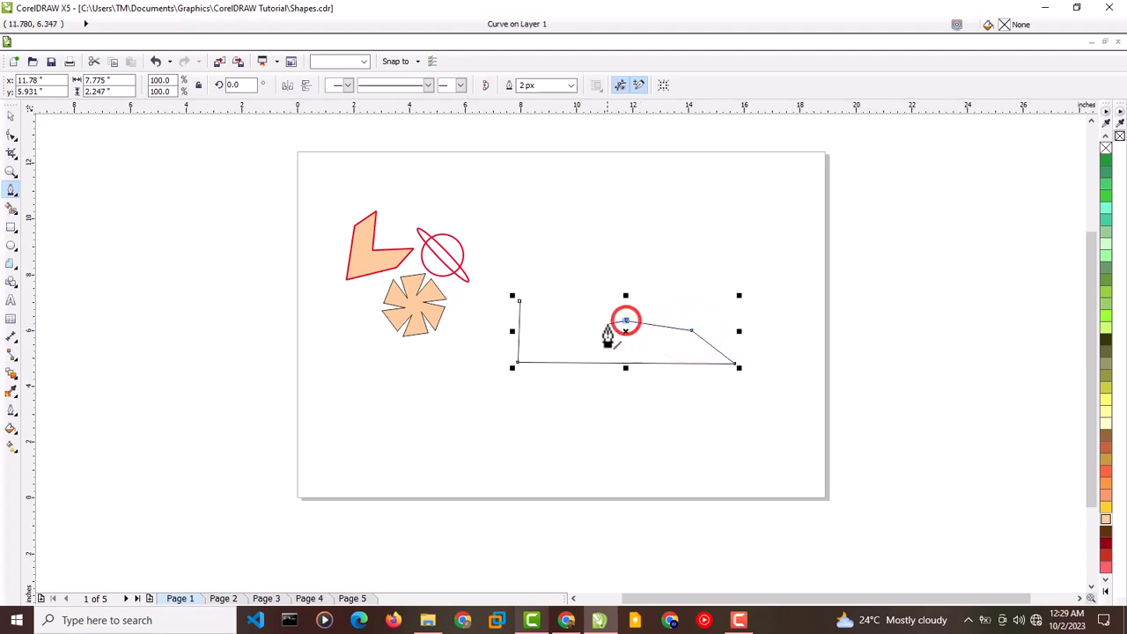
left_click(600, 320)
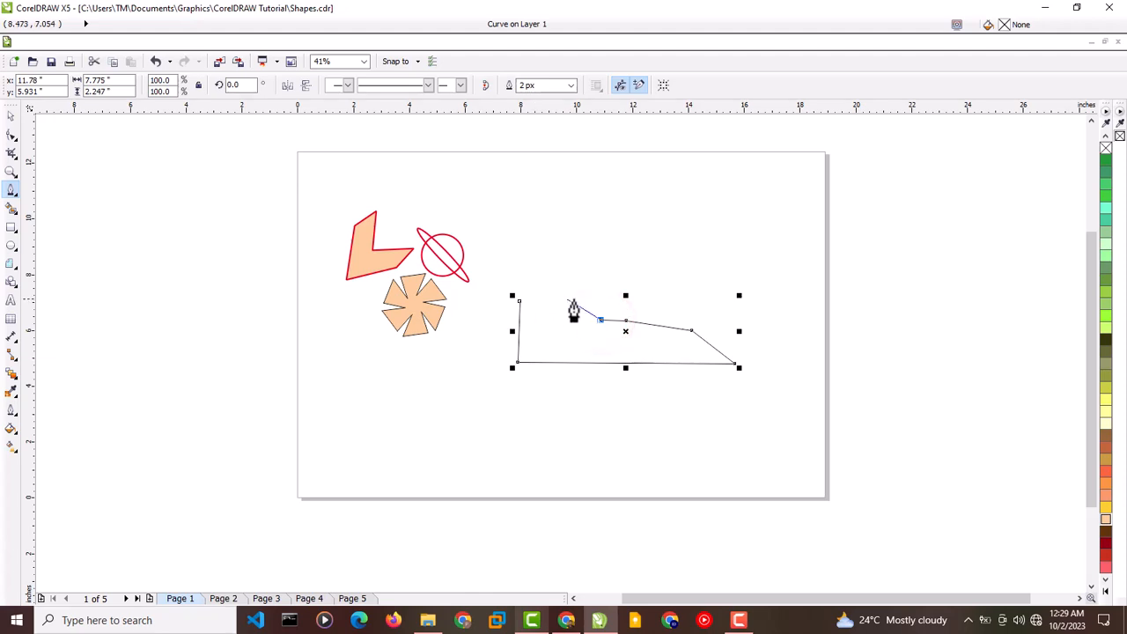
left_click(572, 298)
left_click(519, 302)
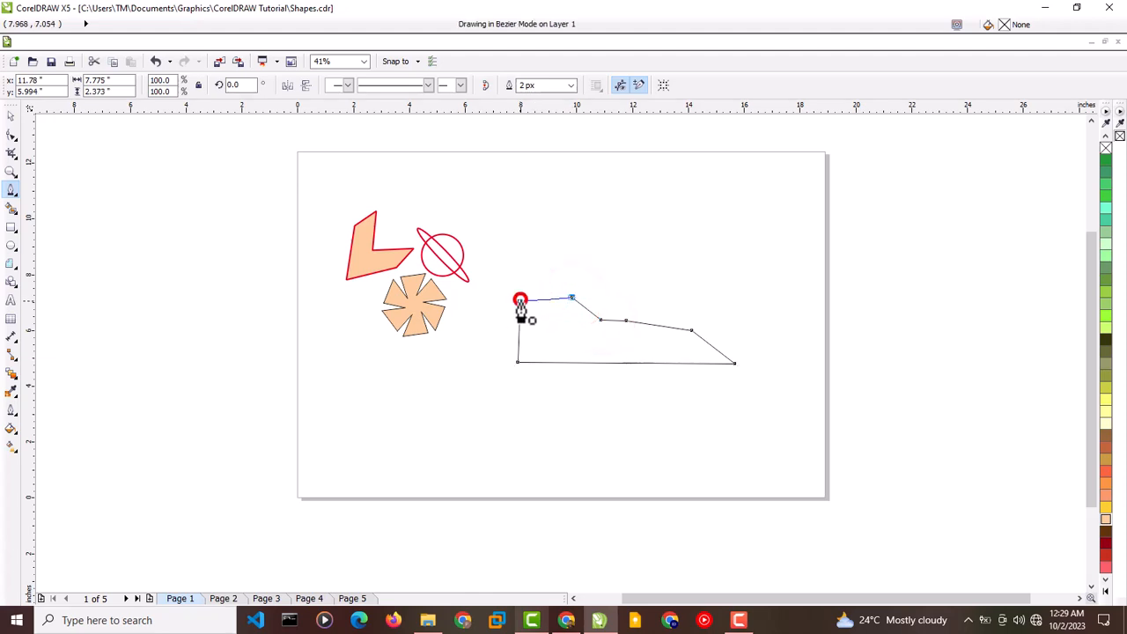
left_click(13, 116)
left_click(663, 433)
left_click(661, 355)
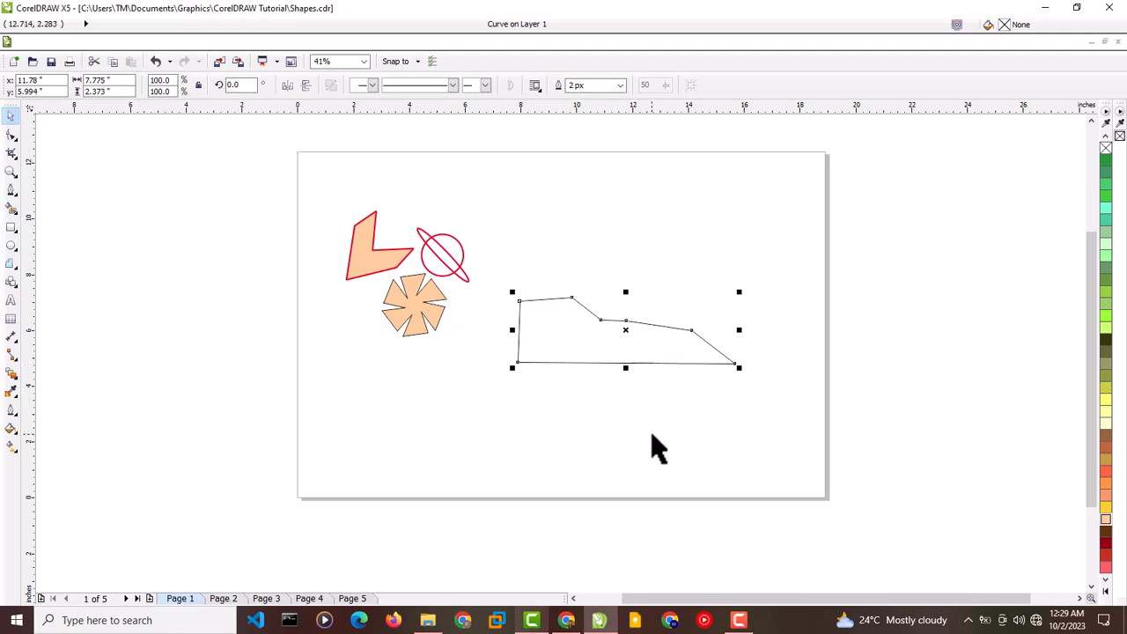
Start node editing on the polygon with the Shape tool and view the commands available for a node on its upper edge
left_click(12, 135)
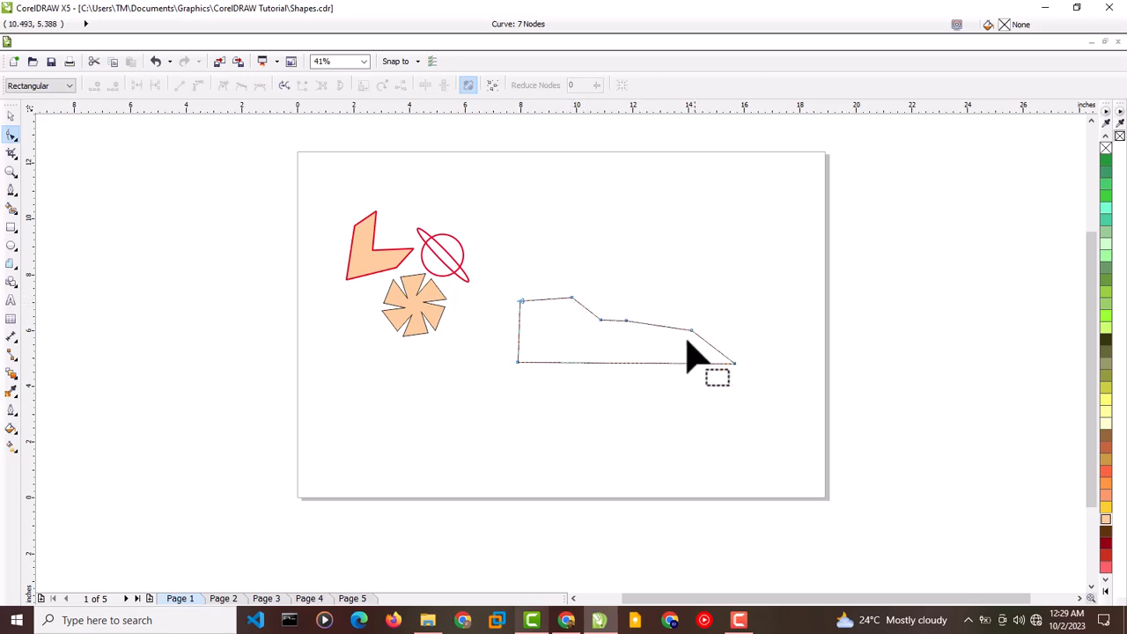
left_click(600, 320)
right_click(604, 322)
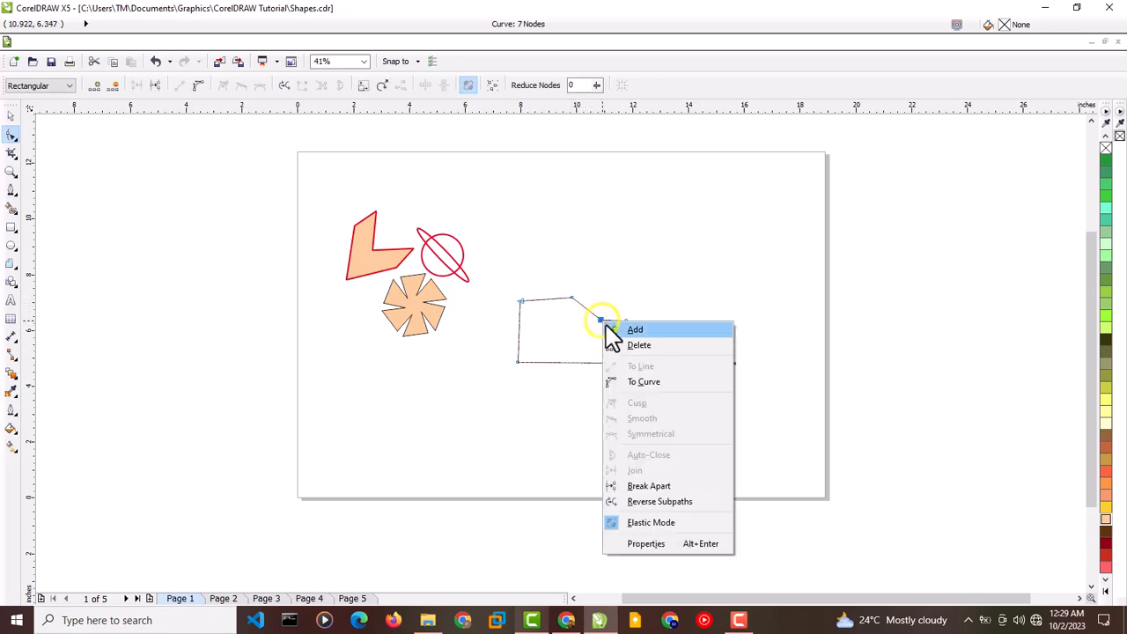
left_click(576, 335)
left_click(675, 335)
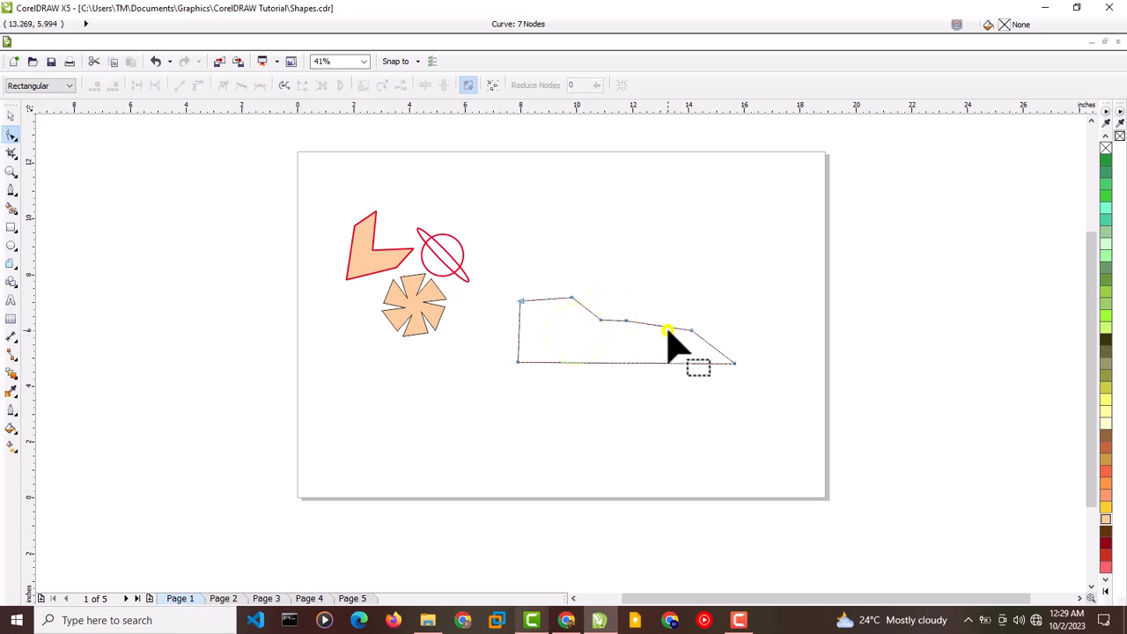
right_click(672, 333)
left_click(629, 351)
Move the polygon's upper nodes down to form a notch beside its upper-left corner and a nearly flat upper edge
left_click_drag(573, 297, 576, 340)
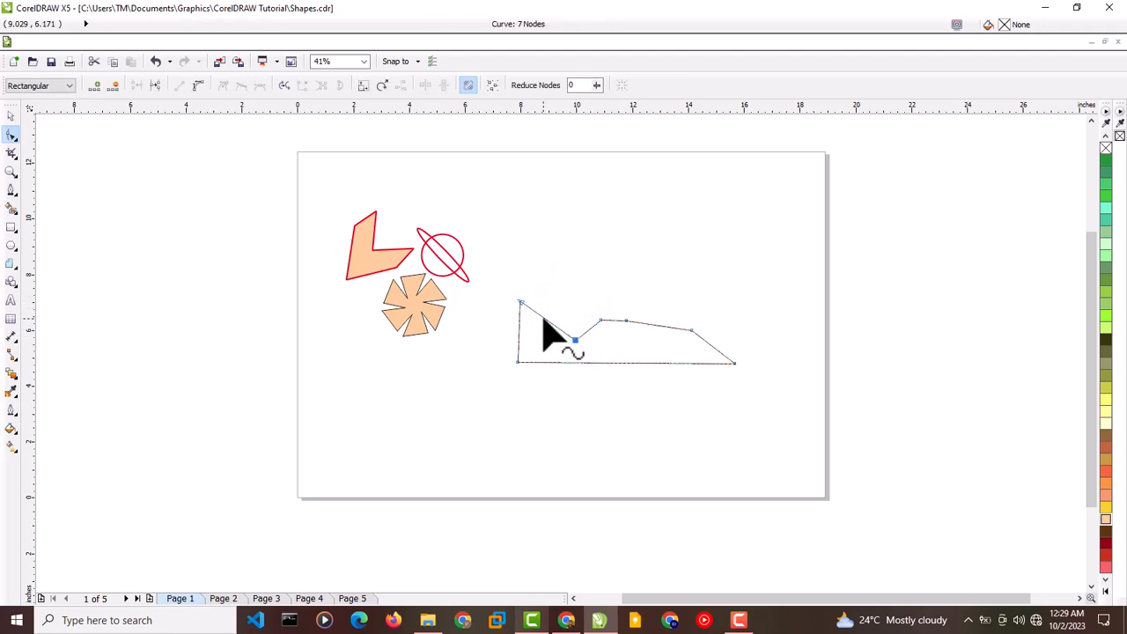
left_click_drag(568, 343, 544, 343)
left_click_drag(601, 322, 642, 331)
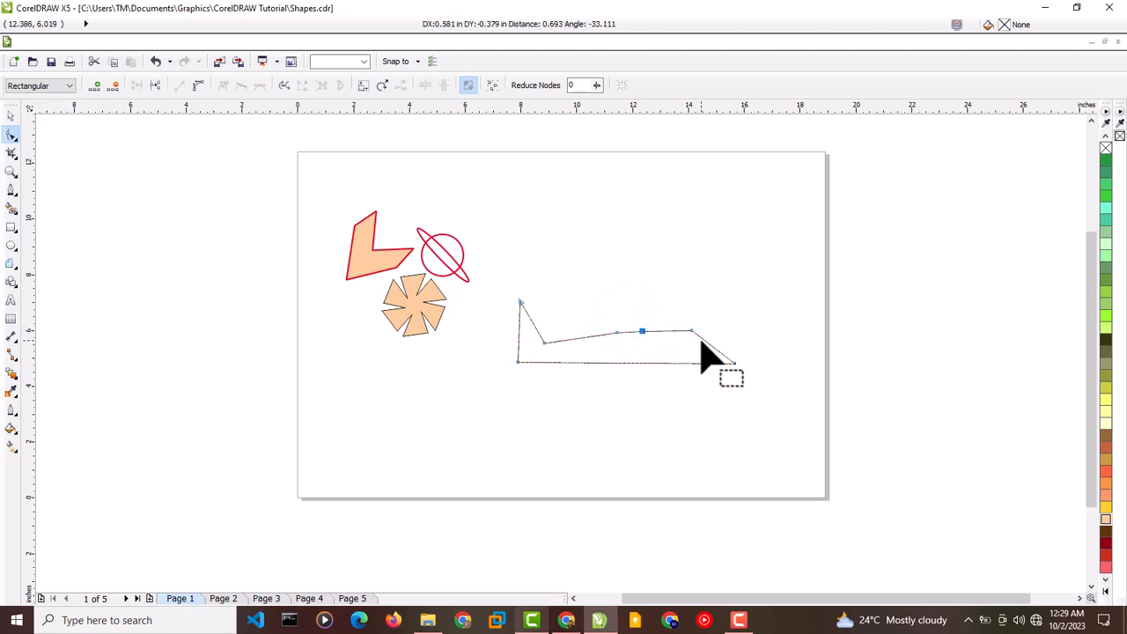
left_click_drag(545, 343, 549, 332)
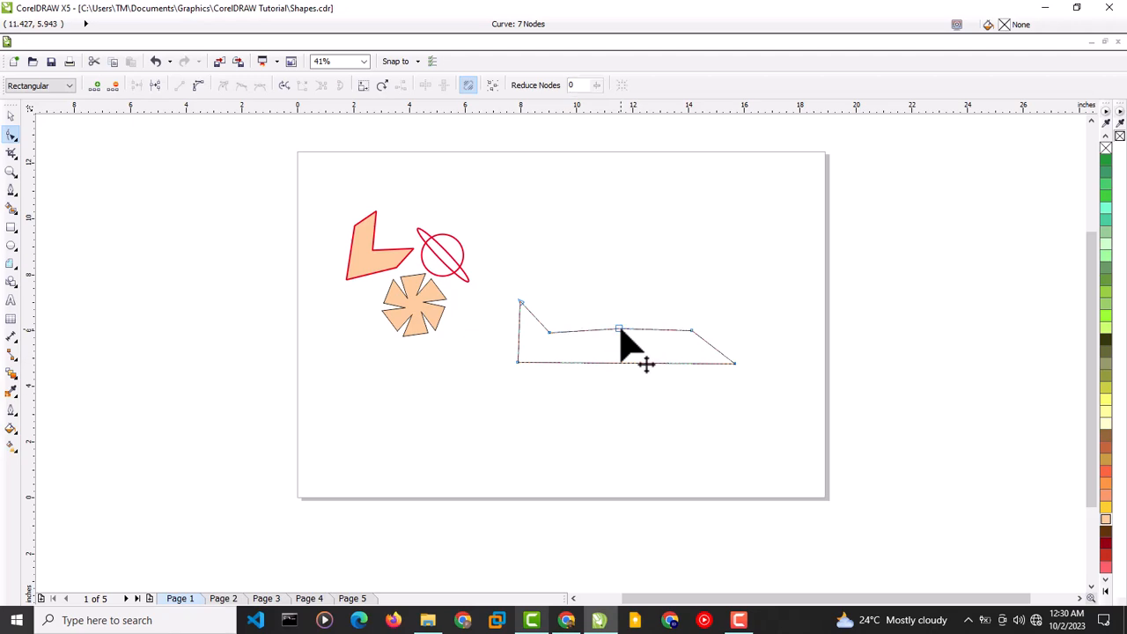
Raise the middle upper node into a peak, move the right shoulder node to the lower-right corner, and nudge the notch node
left_click_drag(620, 330, 619, 318)
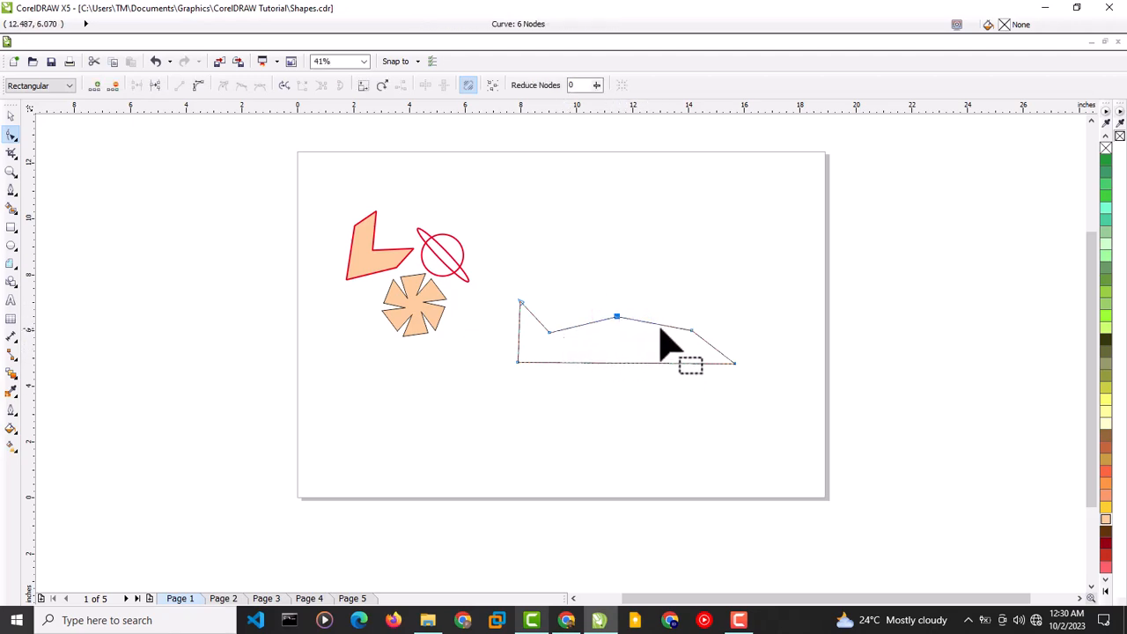
mouse_move(690, 329)
left_mouse_down()
mouse_move(722, 331)
mouse_move(732, 361)
left_mouse_up()
left_click_drag(619, 318, 612, 309)
left_click_drag(548, 332, 557, 330)
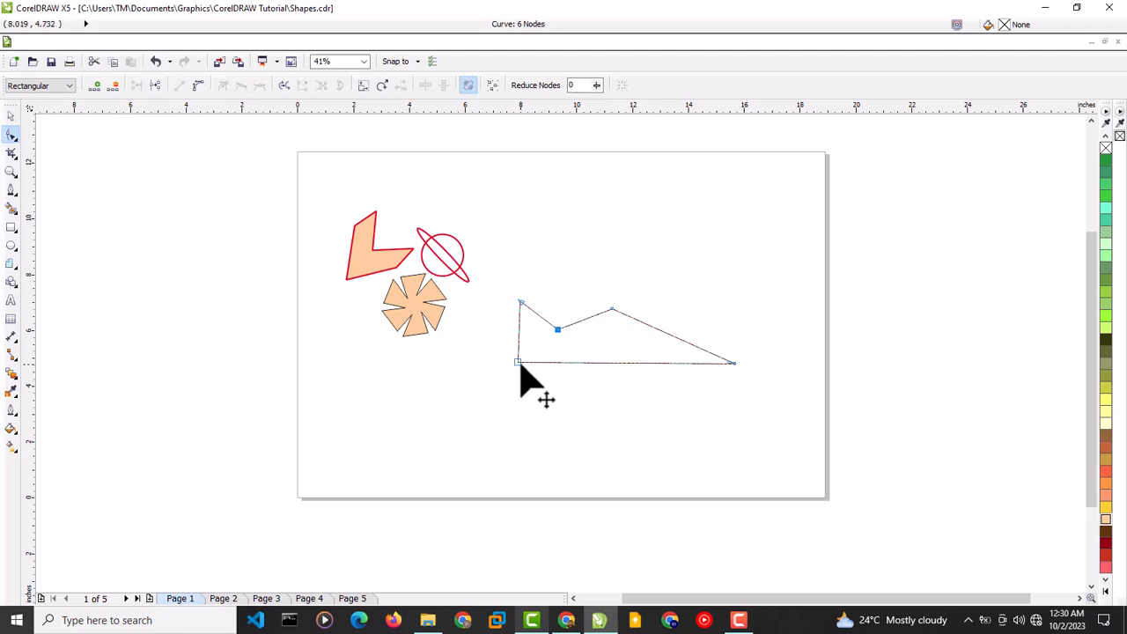
Convert the straight segment between the notch node and the peak to a curve and bend it downward
right_click(557, 330)
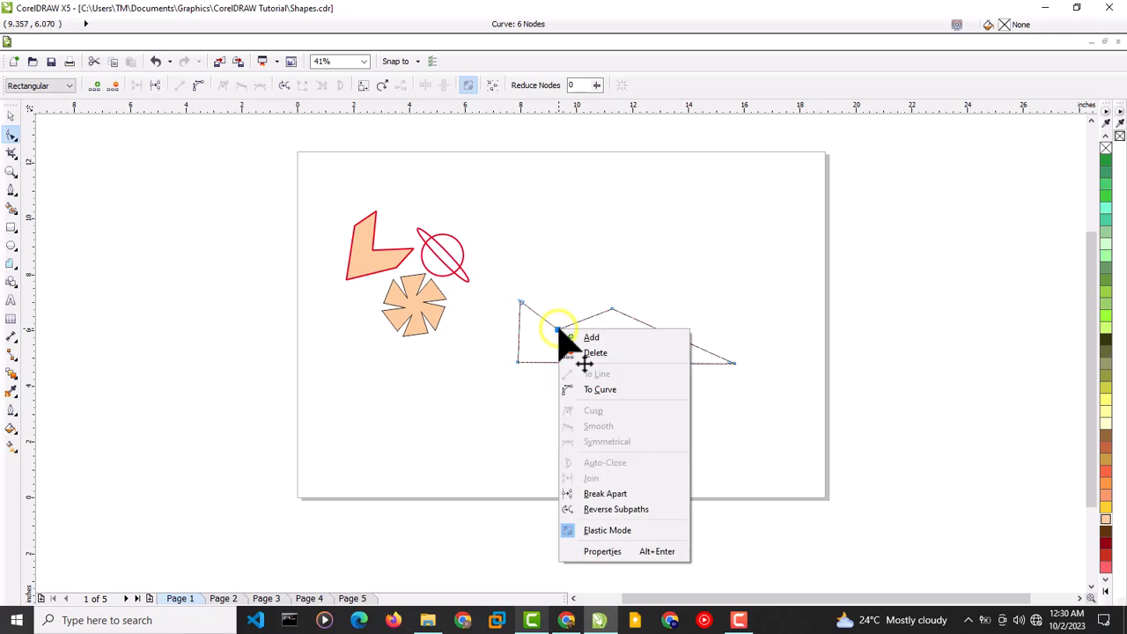
left_click(543, 333)
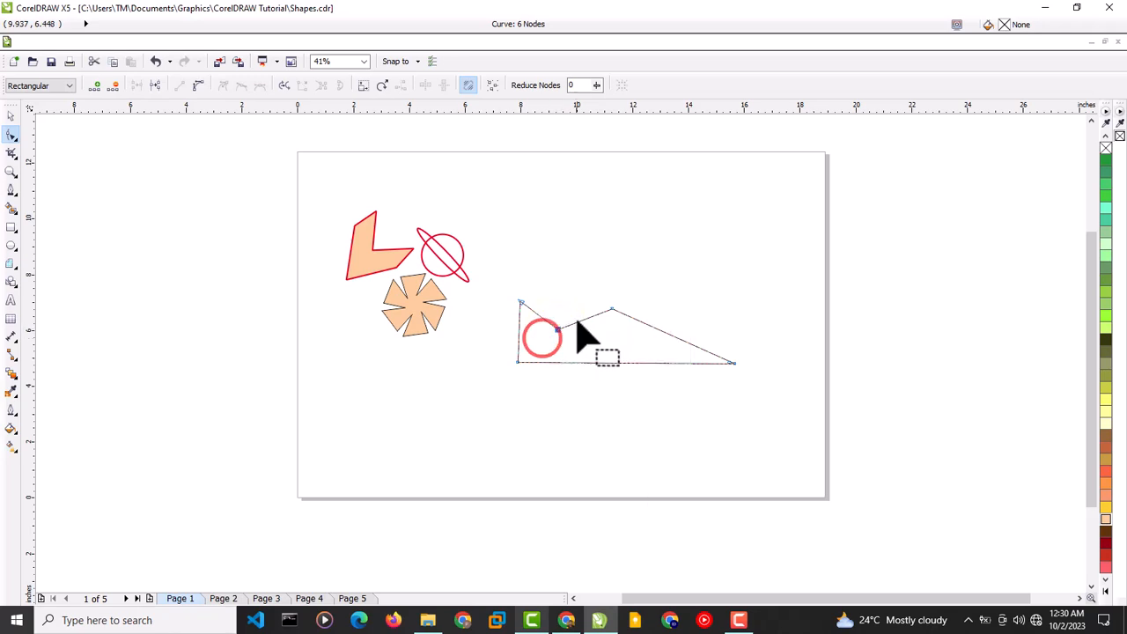
right_click(558, 331)
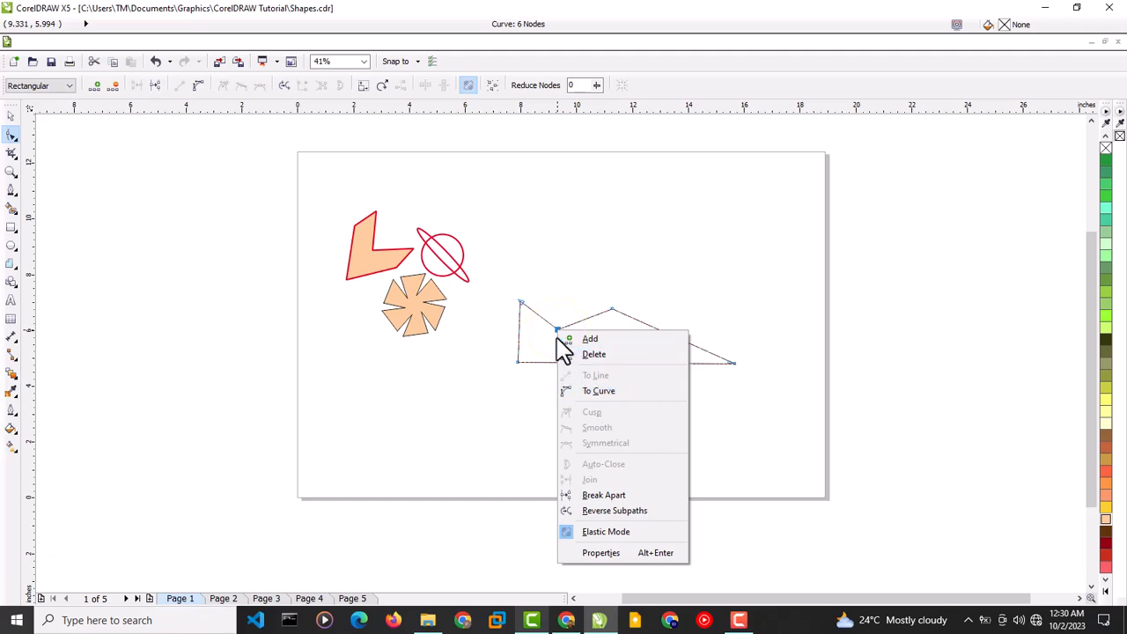
left_click(555, 331)
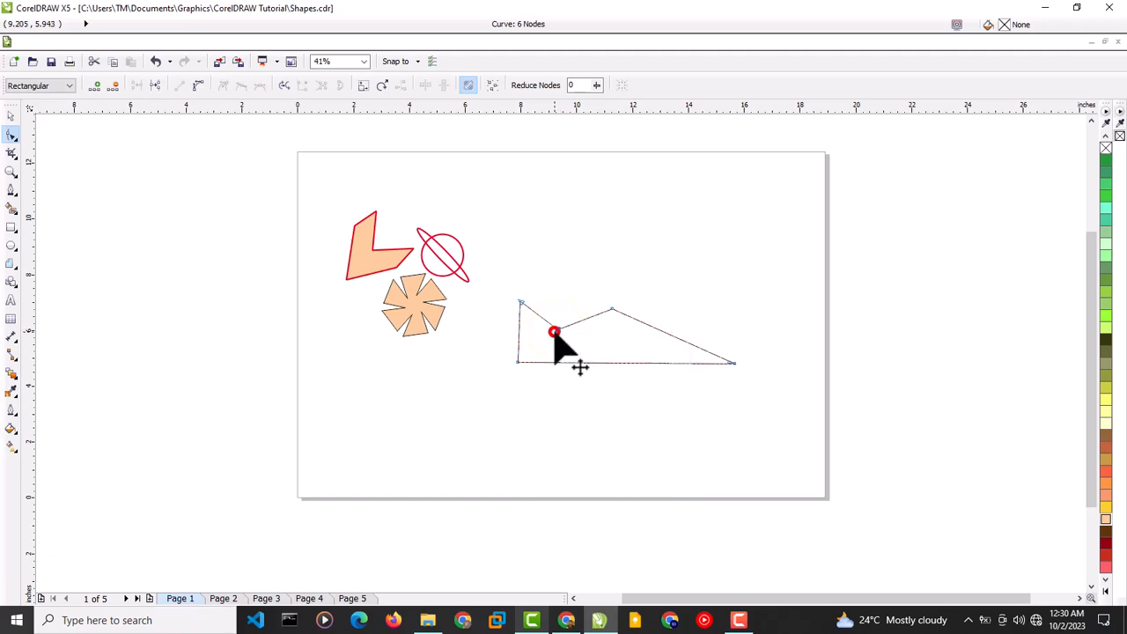
left_click(199, 86)
left_click_drag(574, 324, 582, 338)
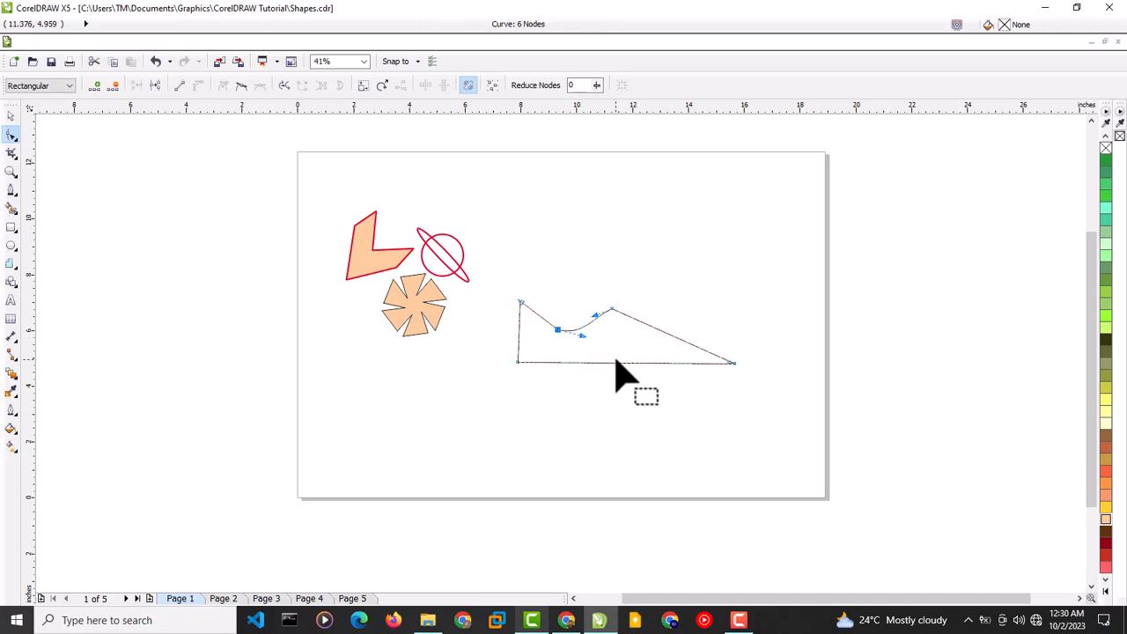
left_click(616, 360)
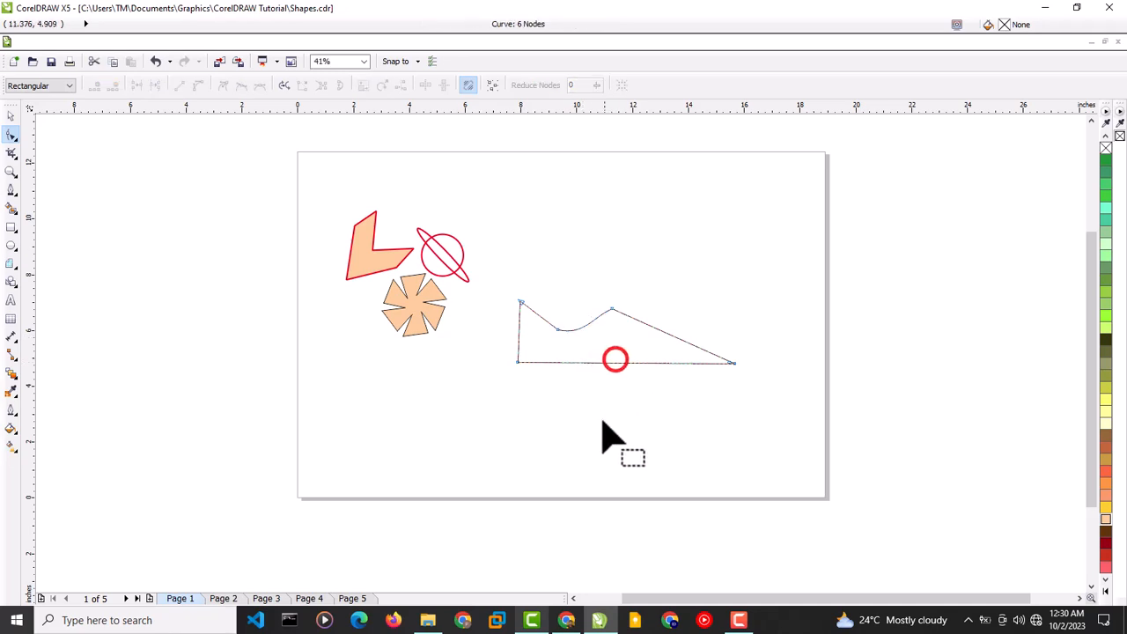
Convert the segment between the upper-left corner and the notch to a curve, and shape both curves into one rounded dip
left_click(520, 303)
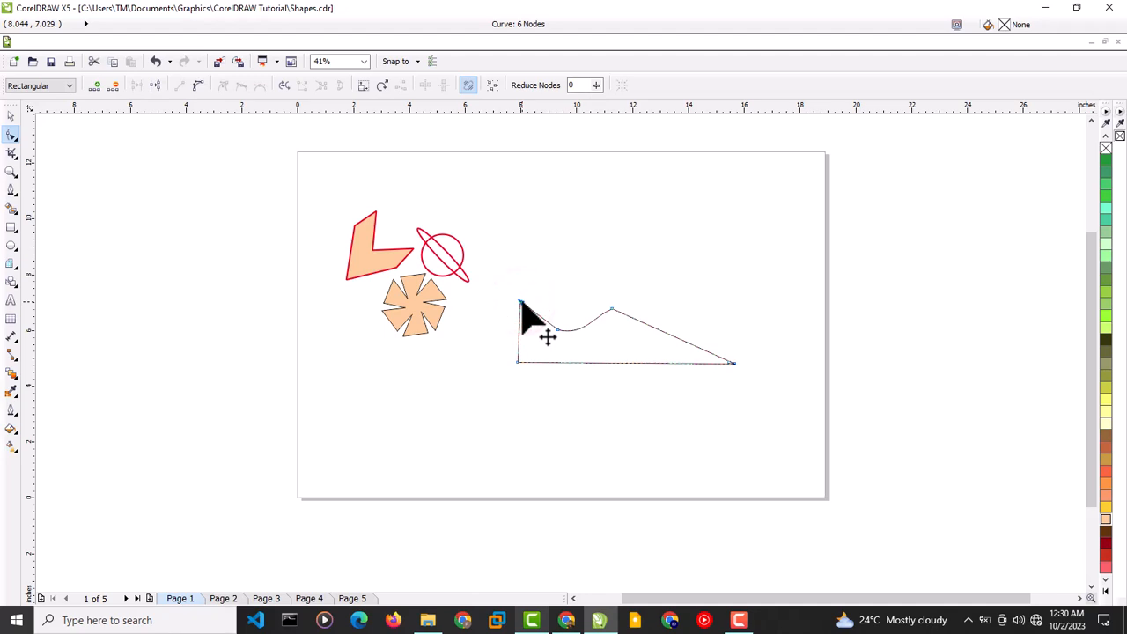
left_click(199, 84)
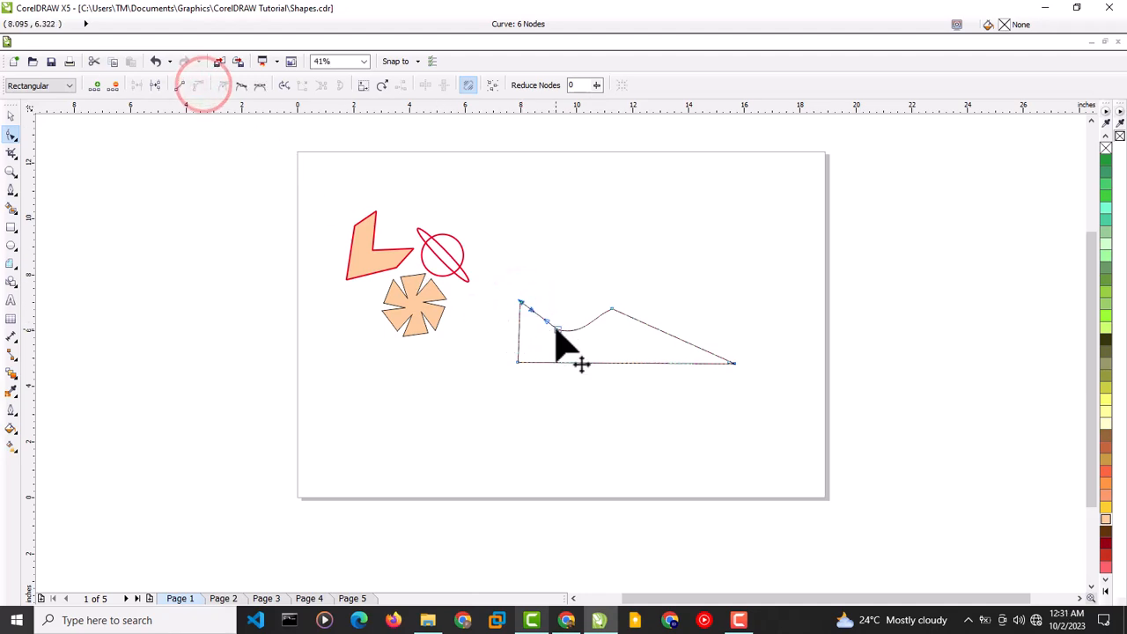
left_click_drag(547, 321, 567, 337)
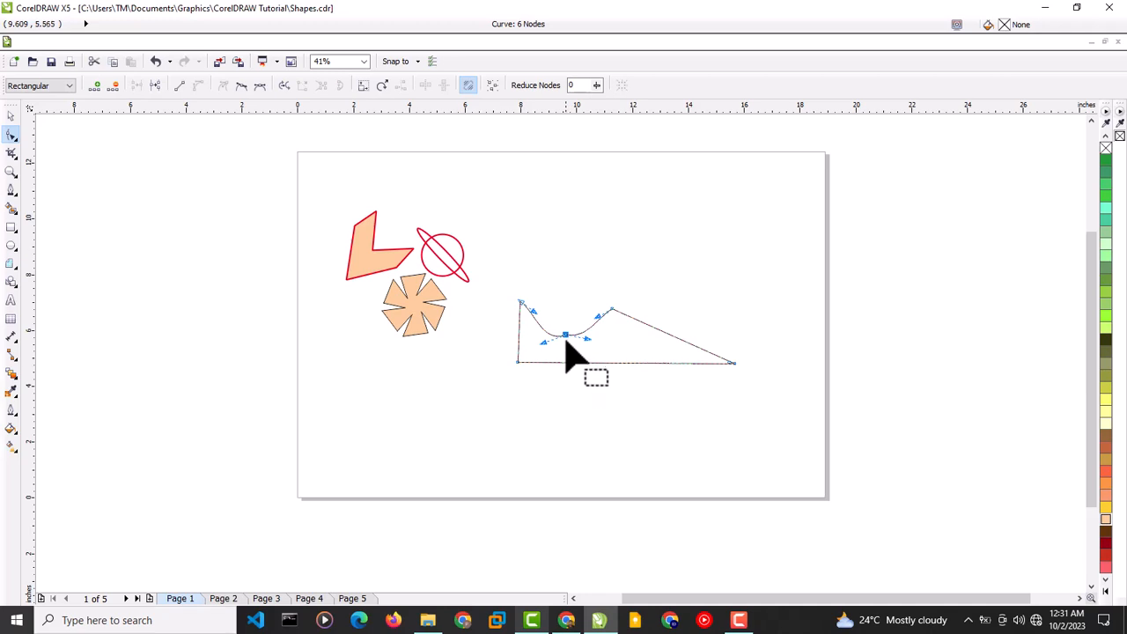
left_click_drag(568, 336, 566, 335)
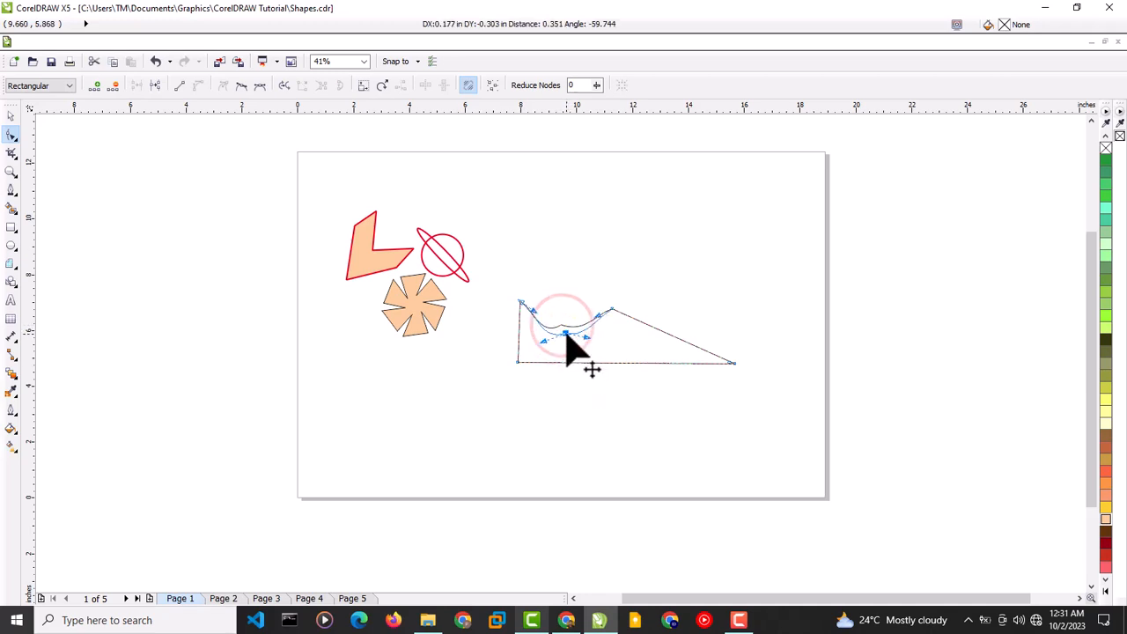
left_click(11, 117)
left_click(142, 221)
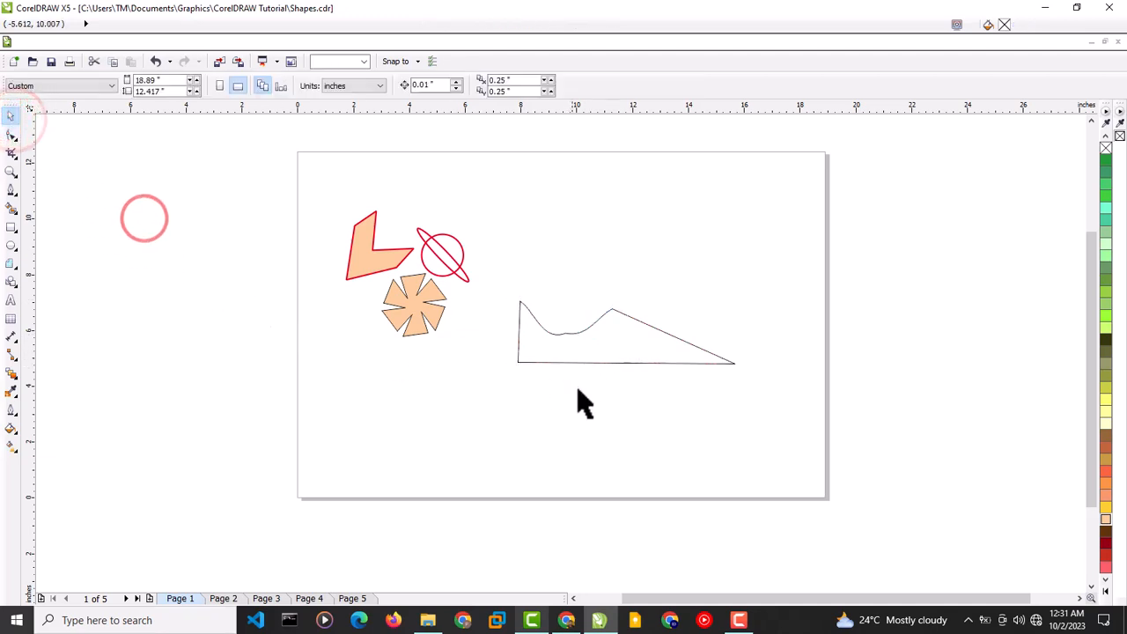
Make the node at the bottom of the shape's dip smooth so the two curves flow together
left_click(568, 333)
left_click(566, 333)
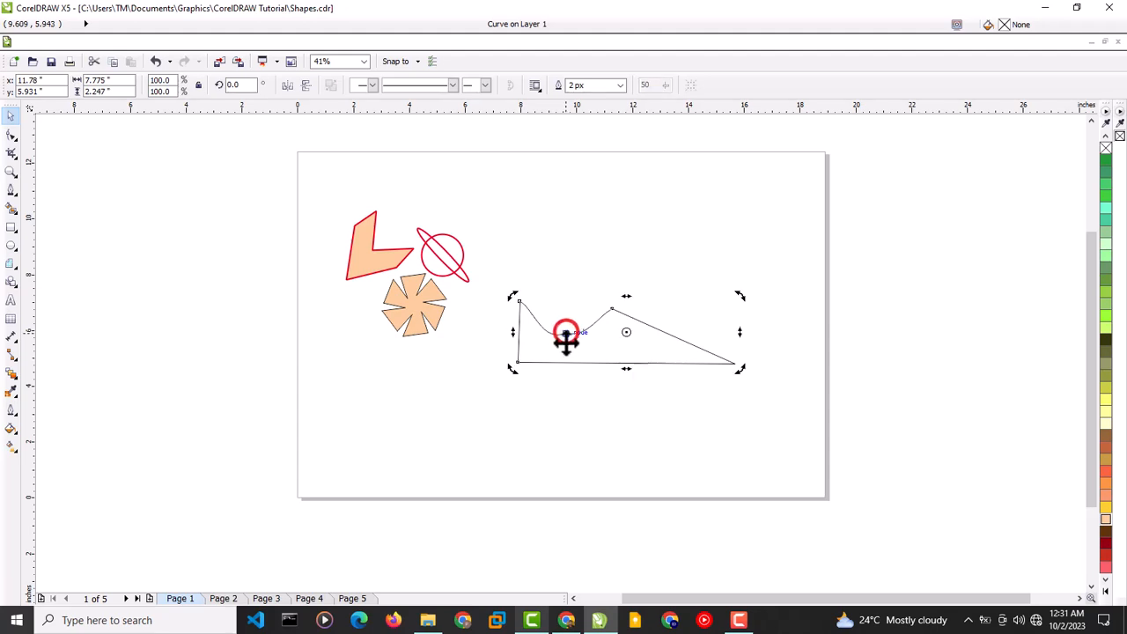
left_click(11, 134)
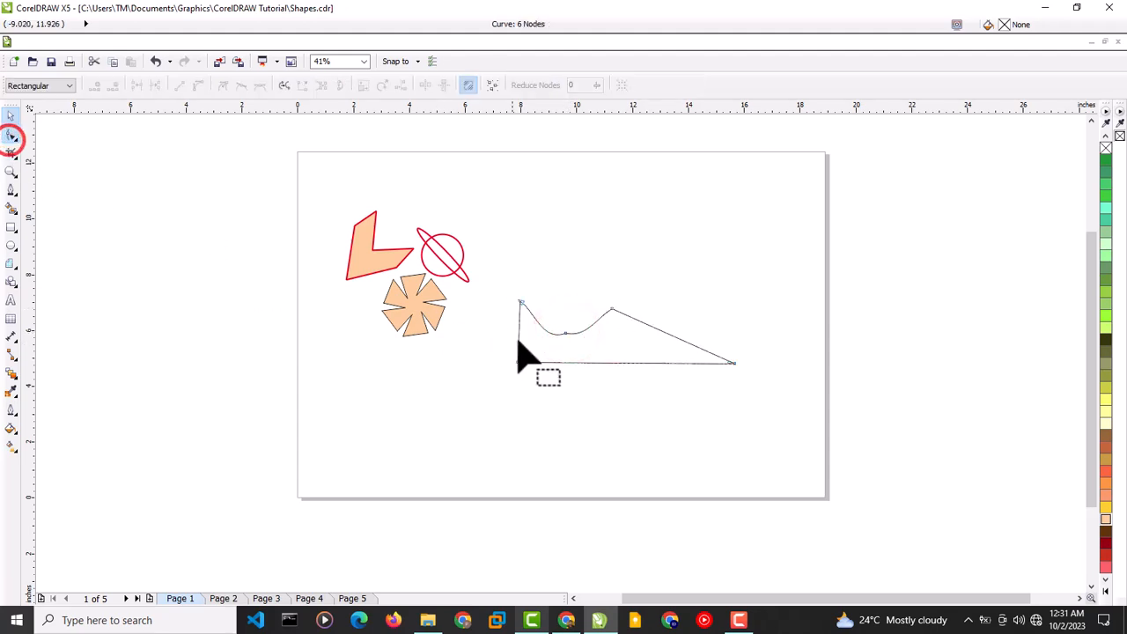
left_click(566, 334)
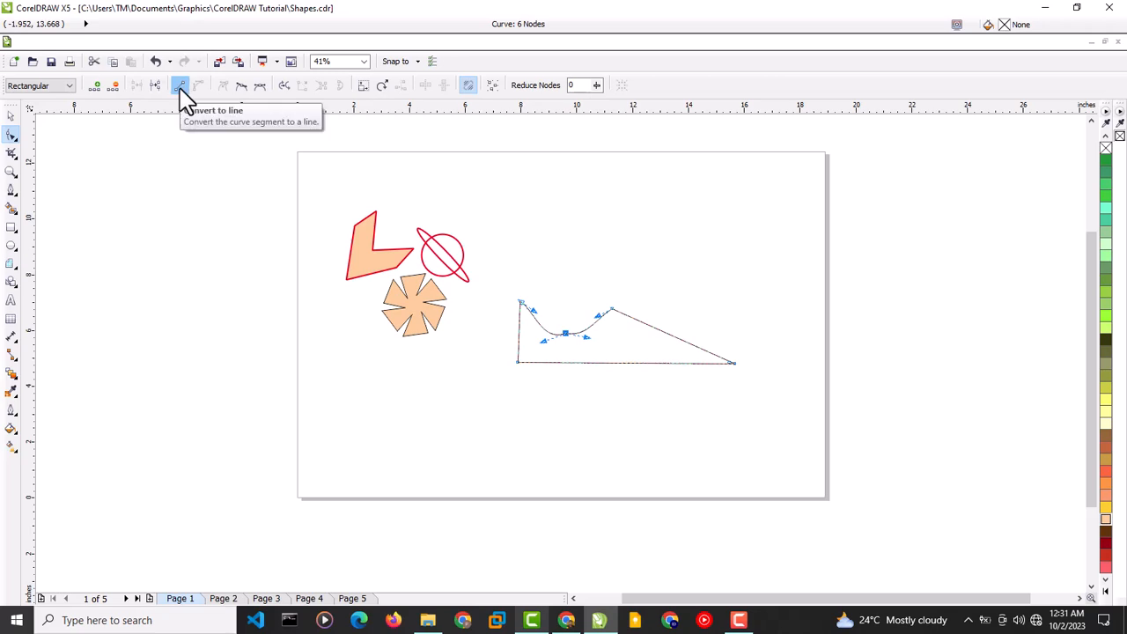
right_click(566, 336)
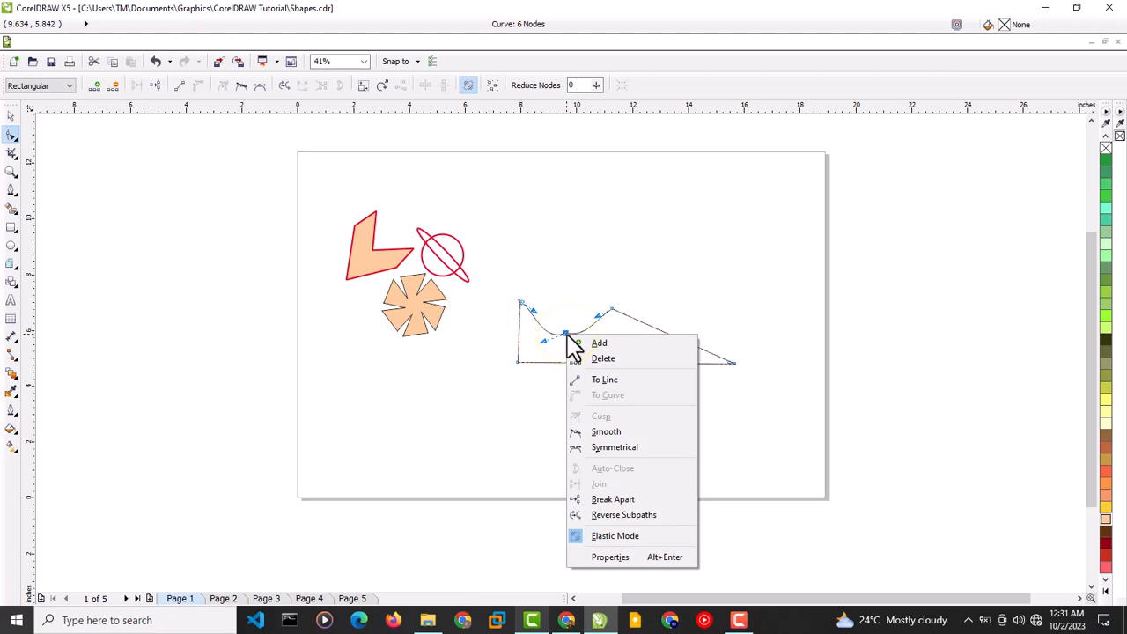
left_click(604, 435)
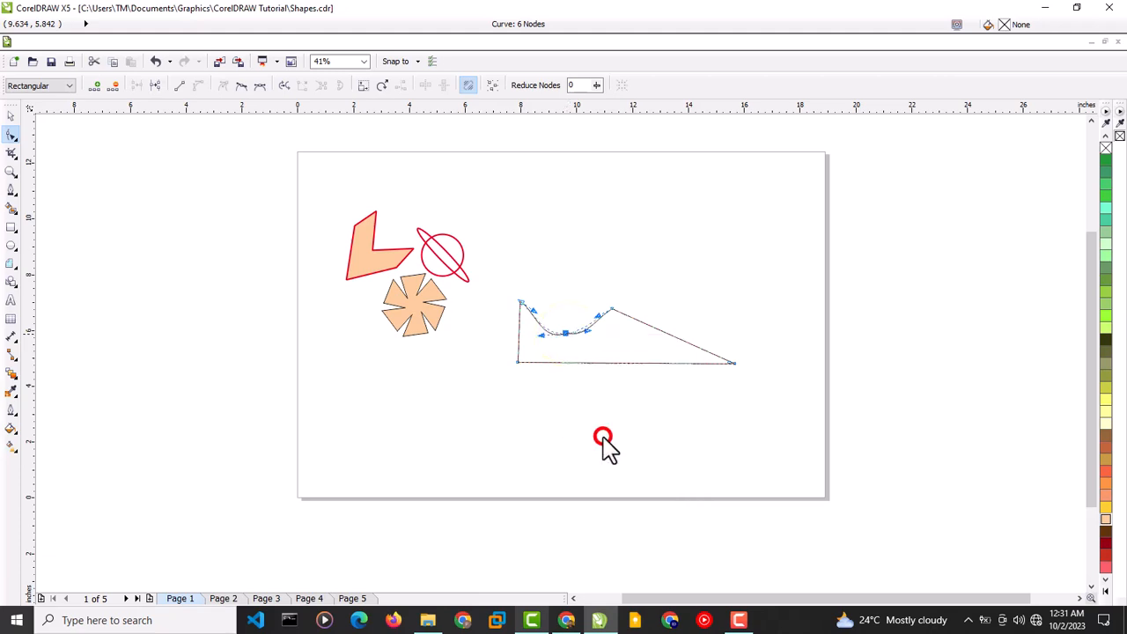
left_click(11, 116)
left_click(511, 432)
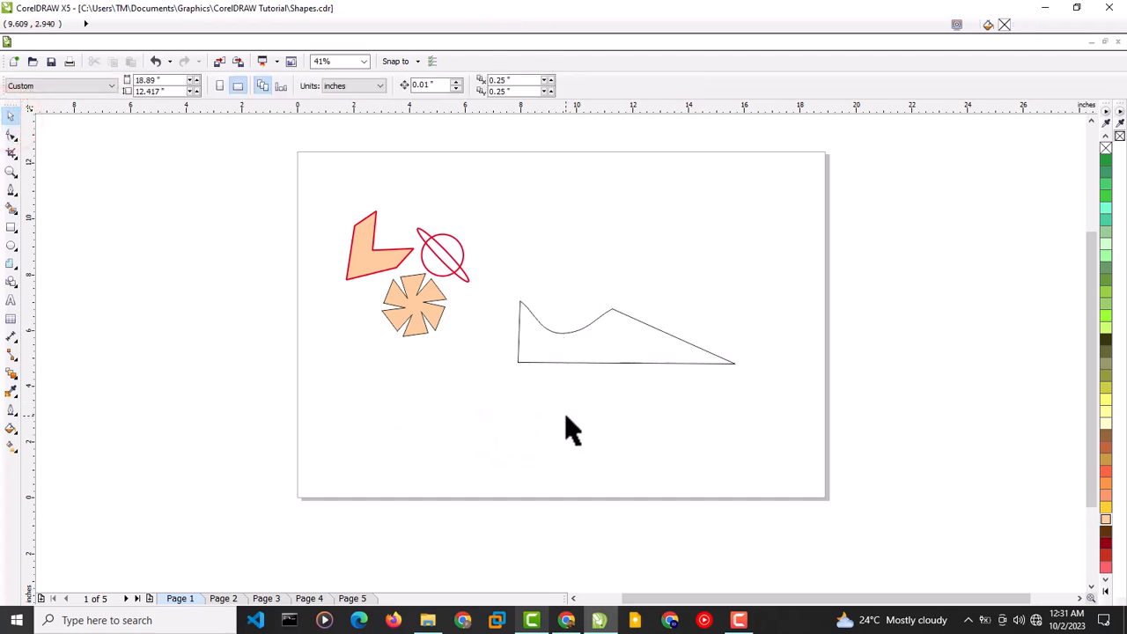
Fill the custom shape with dark red (#990000)
left_click(550, 360)
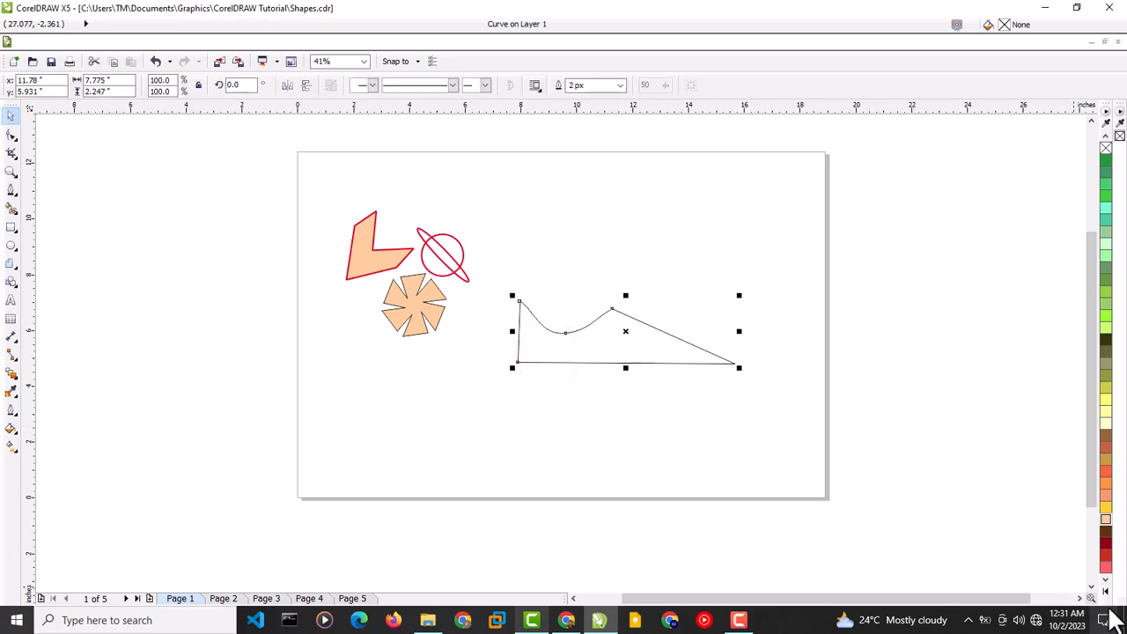
left_click(1106, 543)
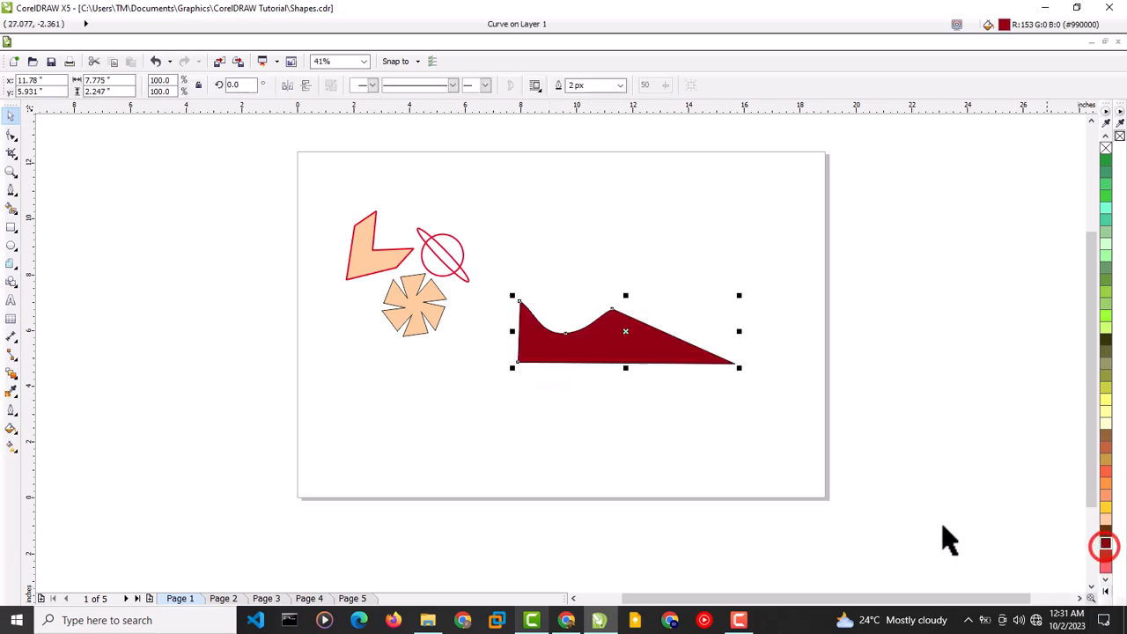
left_click(690, 417)
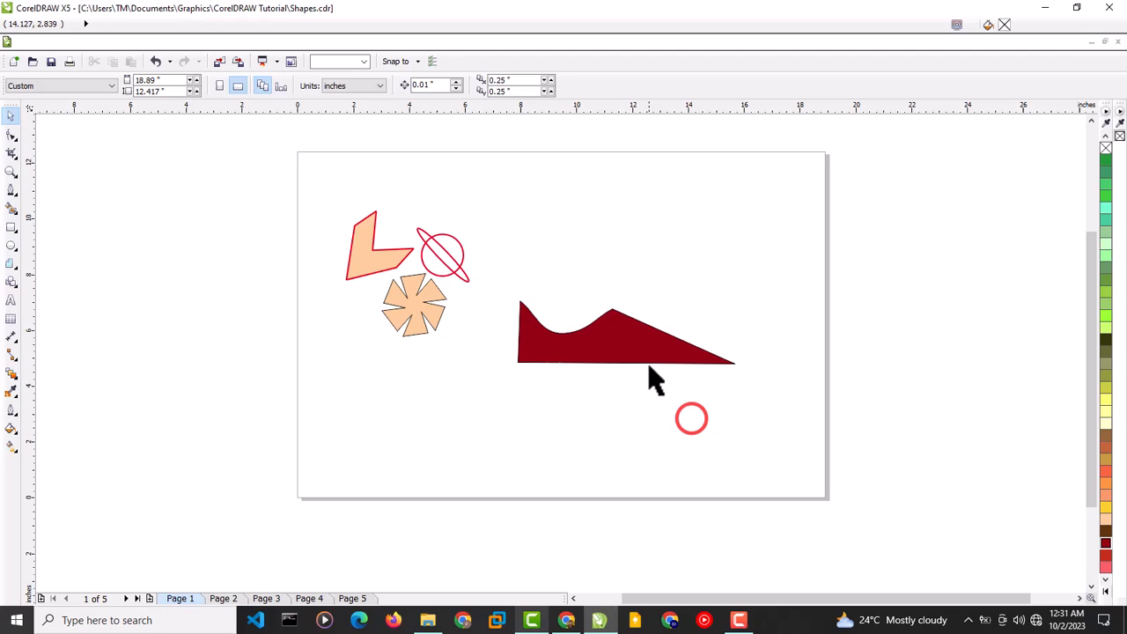
Convert the shape's bottom edge to a curve and make the lower-right corner node smooth
left_click(735, 363)
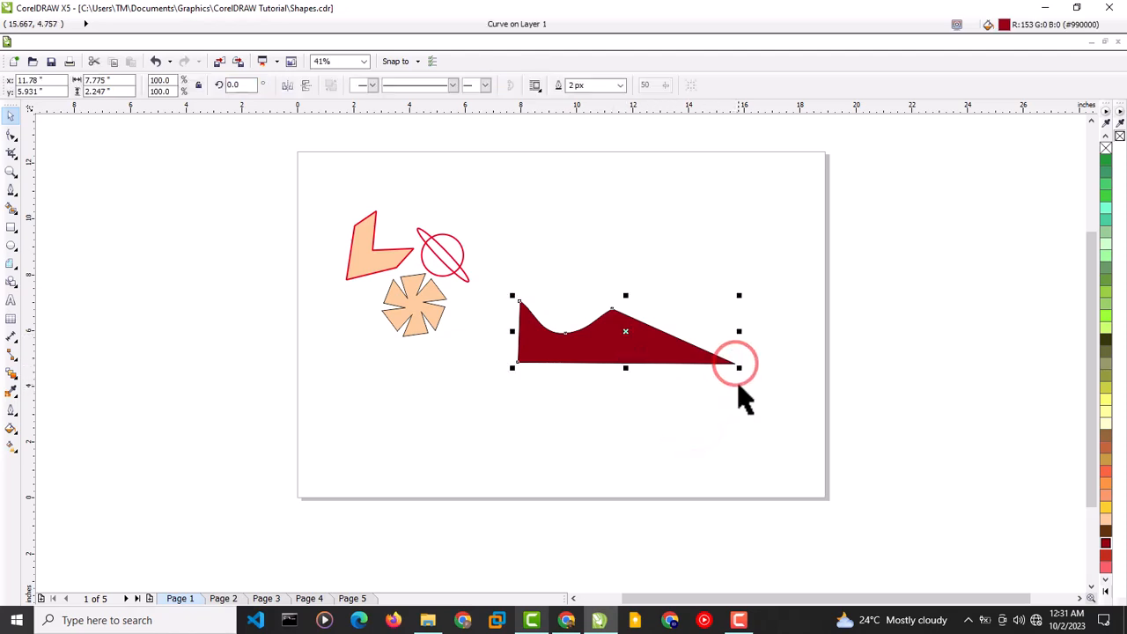
left_click(12, 134)
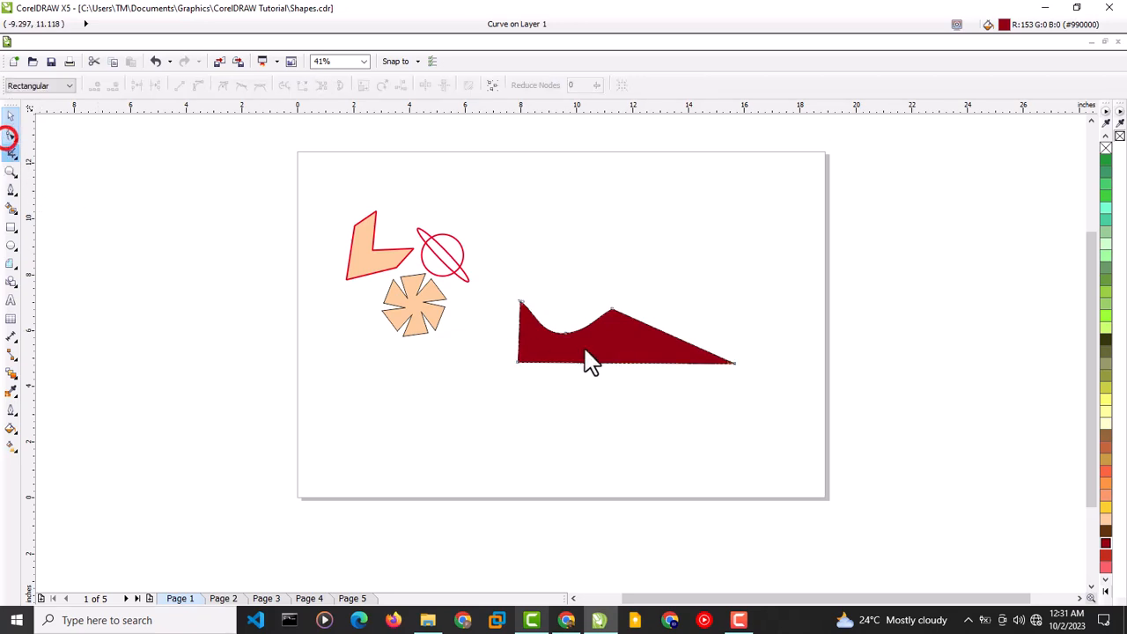
left_click(735, 364)
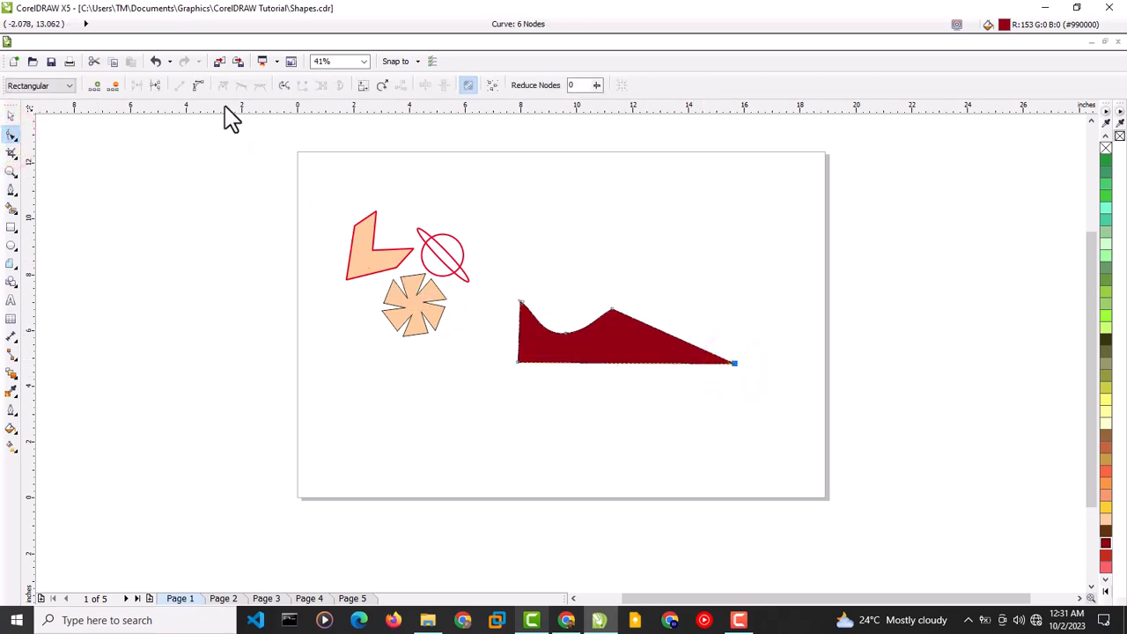
left_click(198, 85)
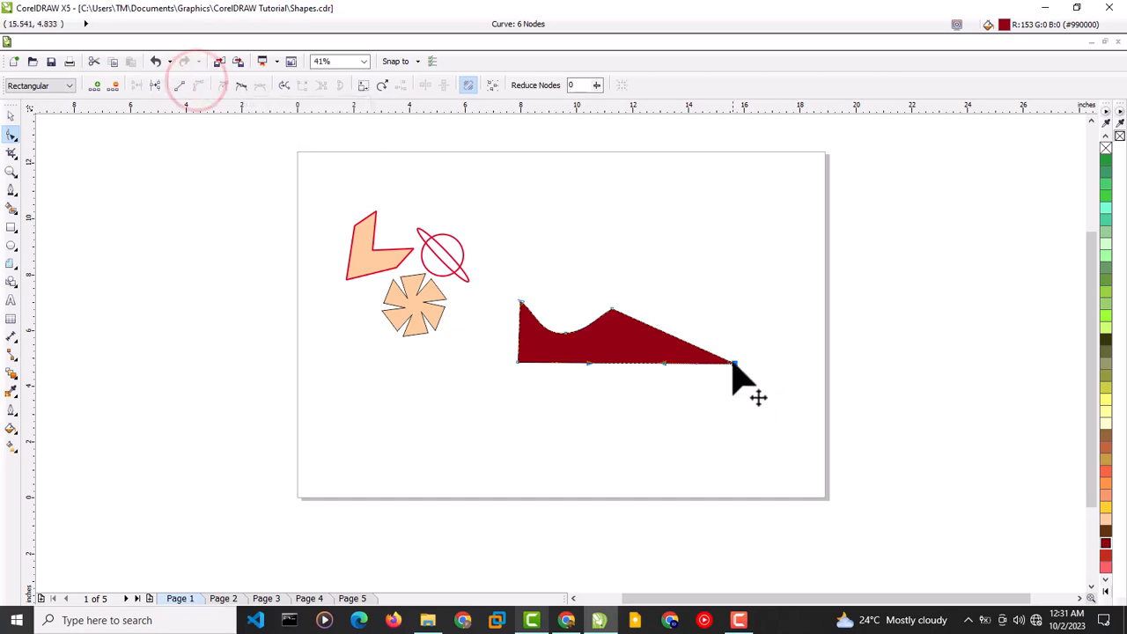
left_click_drag(733, 362, 735, 364)
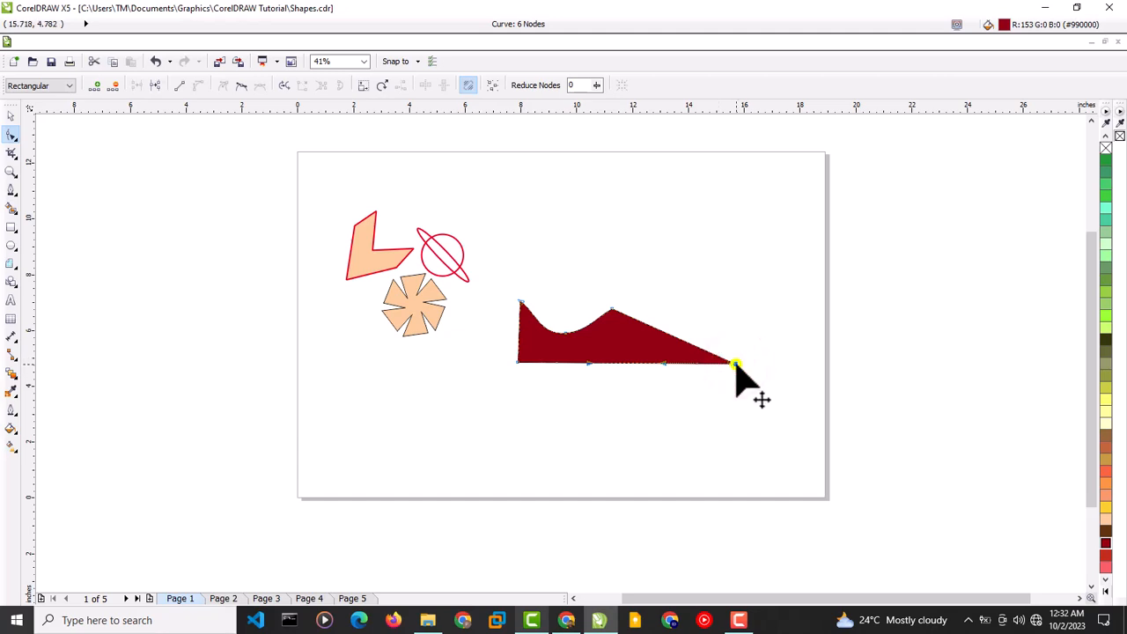
right_click(736, 365)
left_click(777, 462)
Convert the sloping edge to a curve and add a node near its lower end, raised and shaped into a rounded toe
left_click(197, 85)
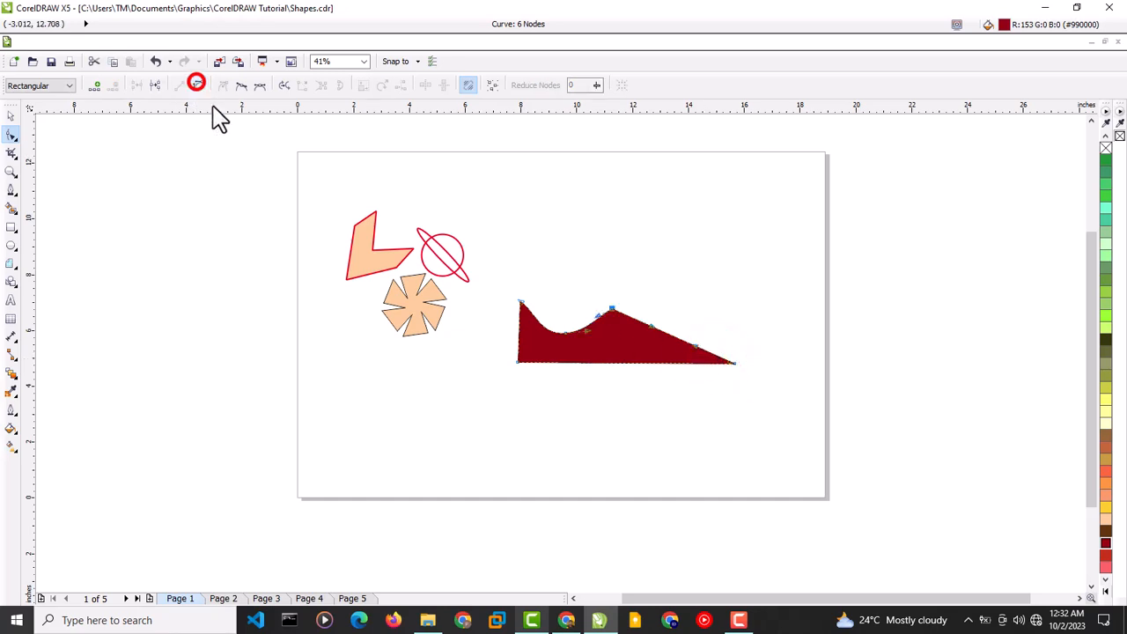
double_click(719, 359)
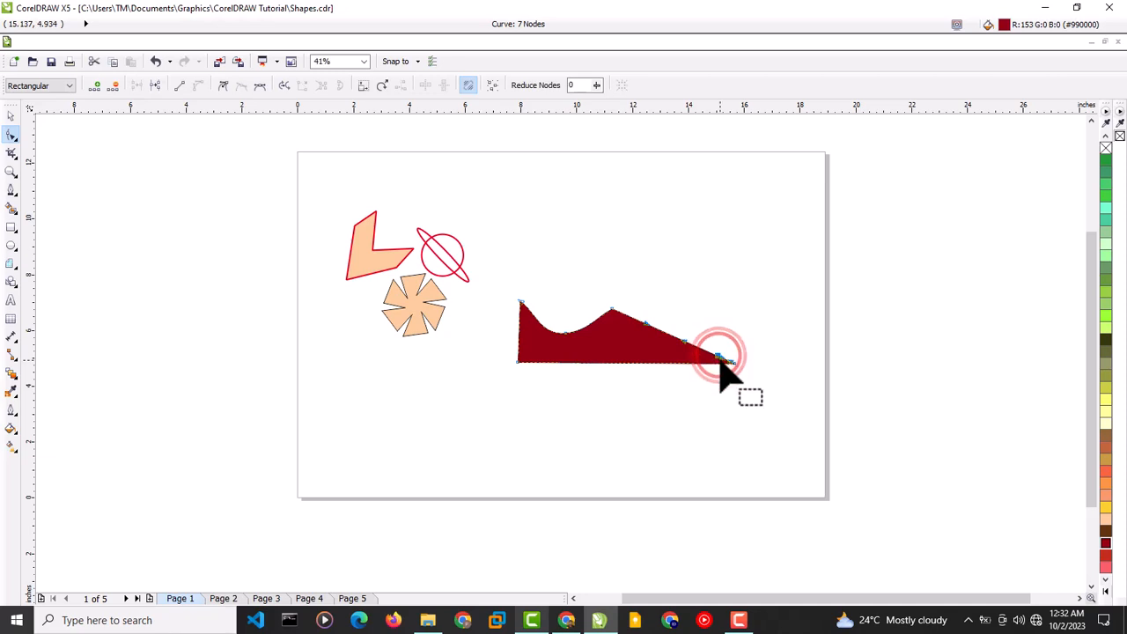
left_click_drag(719, 357, 737, 362)
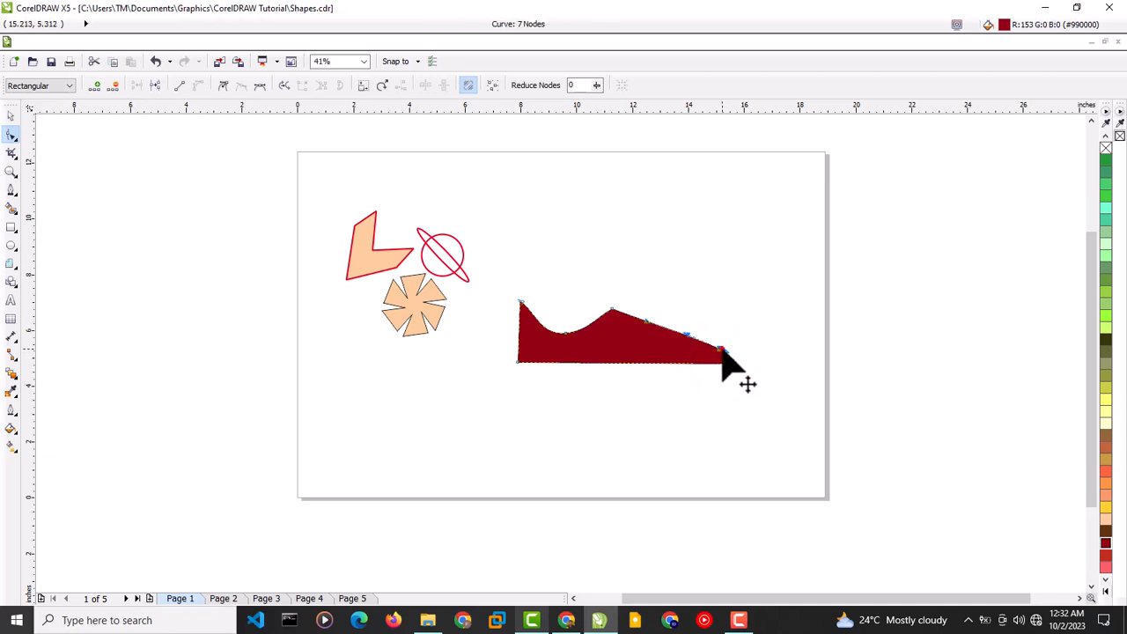
left_click(720, 346)
left_click_drag(720, 350, 724, 357)
left_click(680, 423)
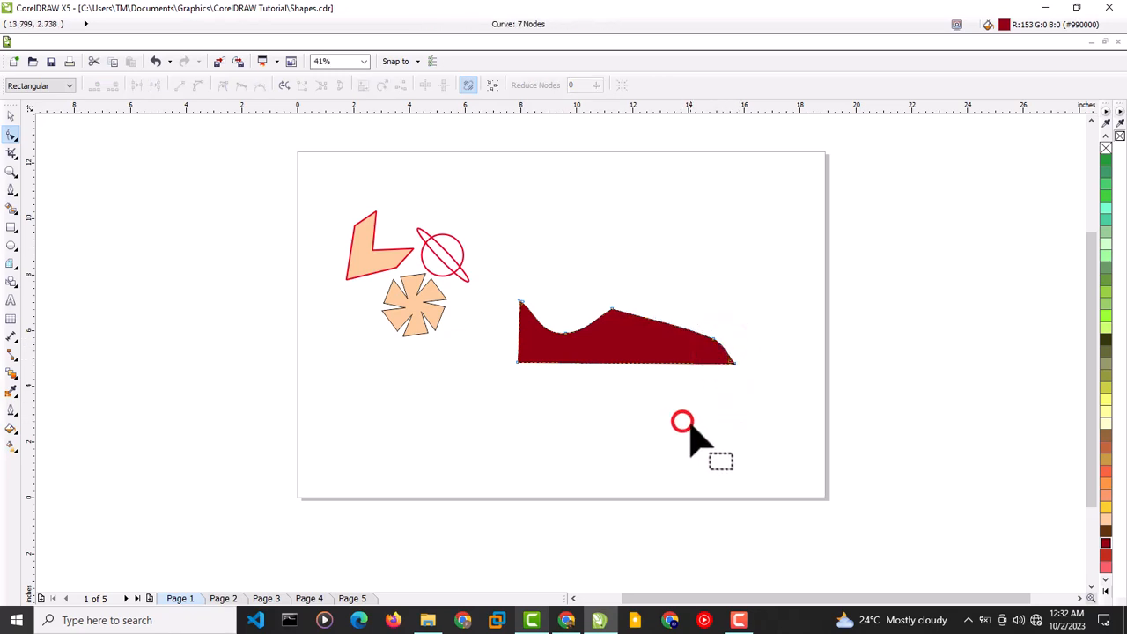
left_click(14, 117)
left_click(540, 397)
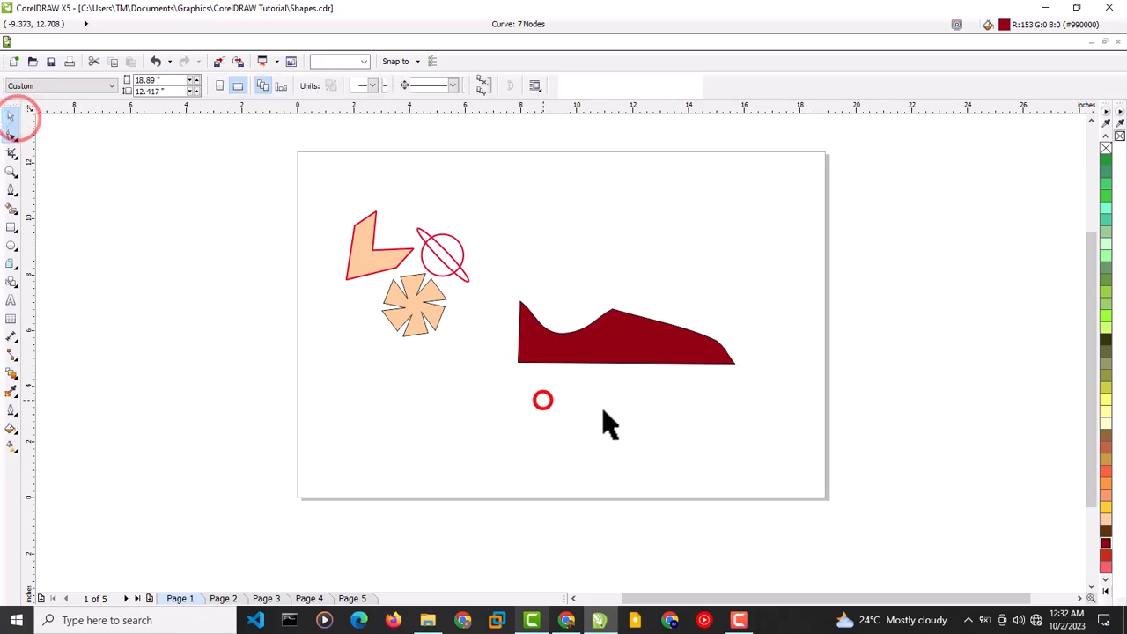
left_click(722, 346)
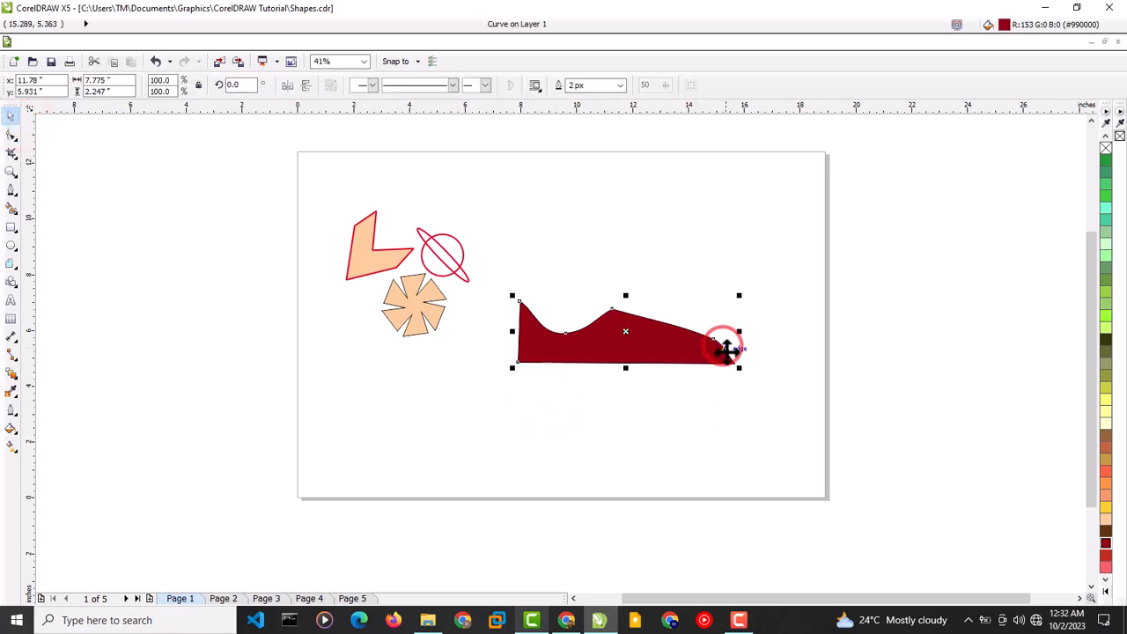
left_click(18, 139)
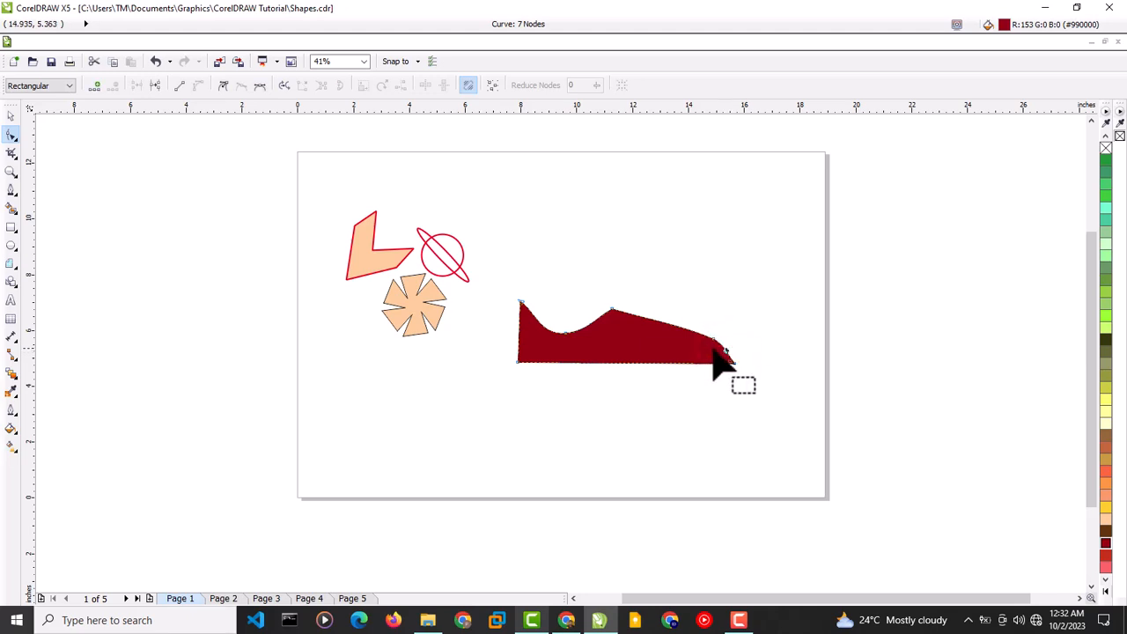
right_click(726, 350)
left_click(724, 350)
right_click(736, 365)
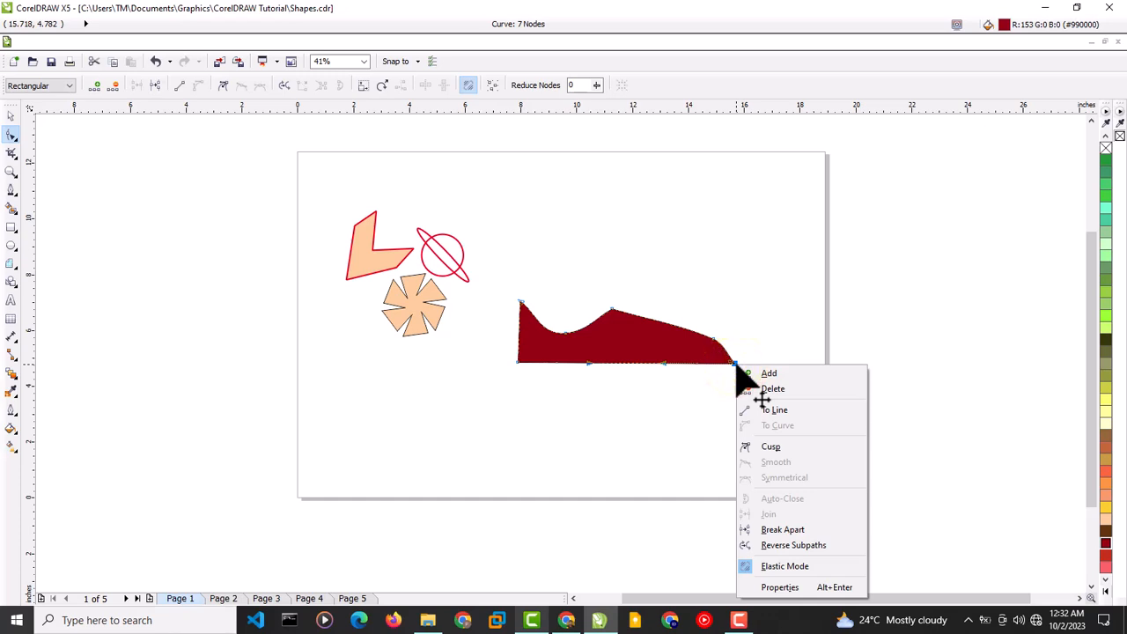
left_click(692, 420)
left_click(679, 405)
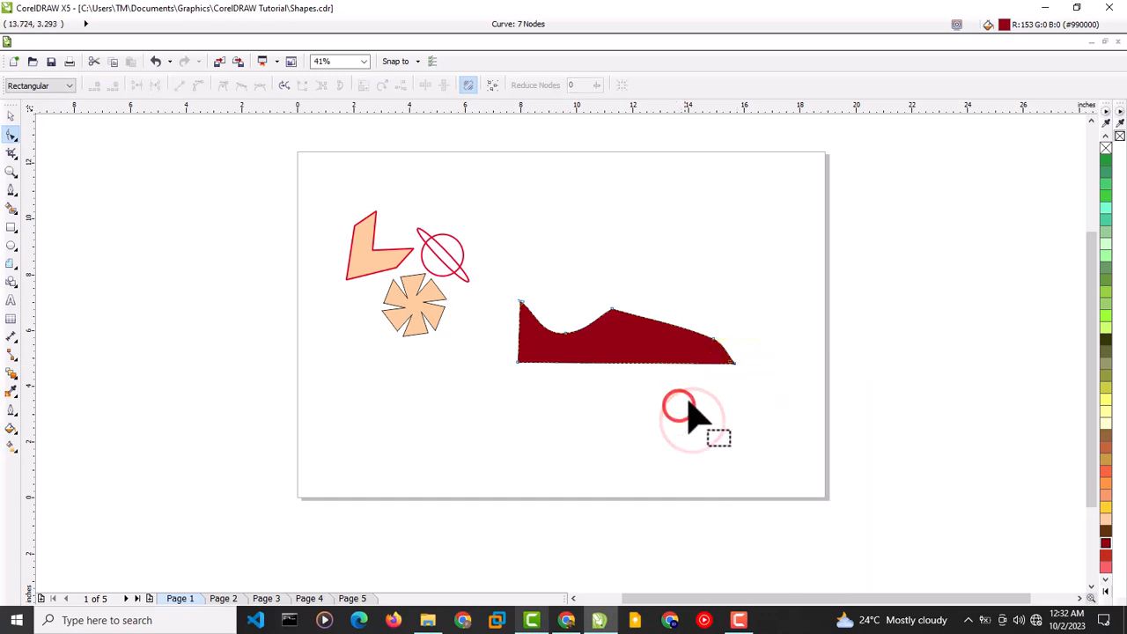
left_click(717, 373)
left_click(11, 115)
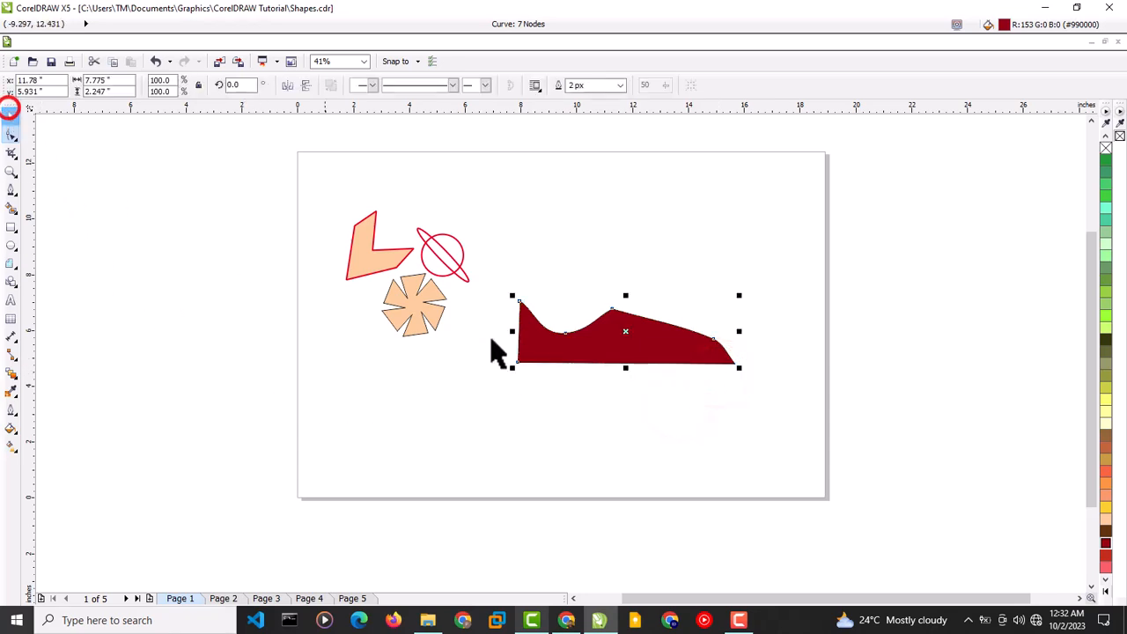
left_click(543, 366)
left_click(644, 469)
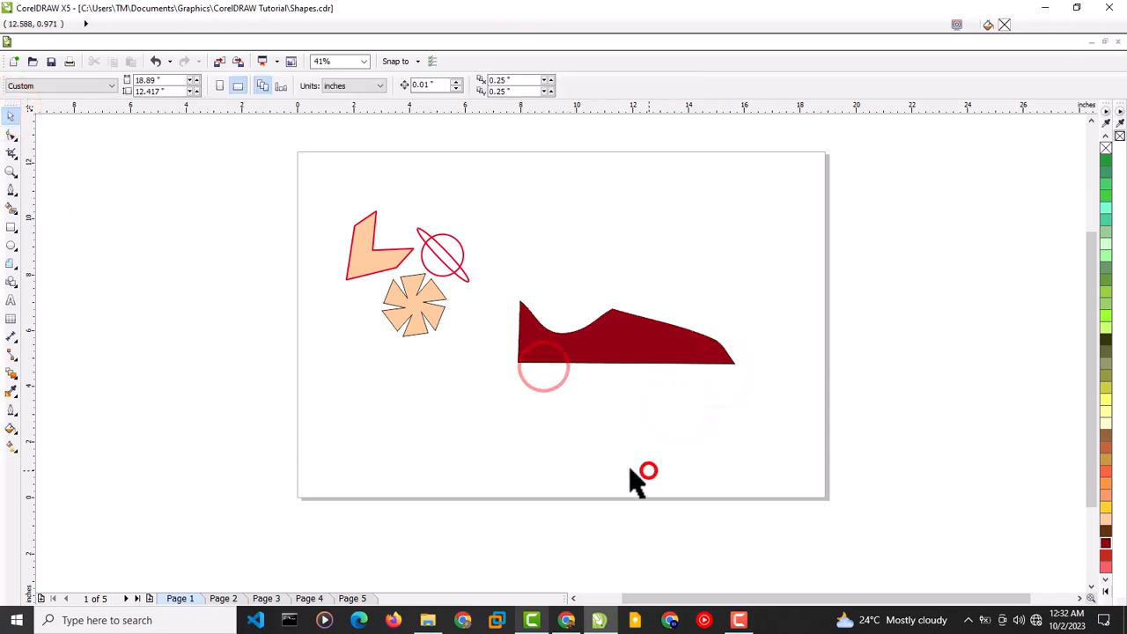
Move the dark red shape down and left below the flower and scale it proportionally to about 57%
left_click(613, 343)
left_click_drag(613, 344, 534, 392)
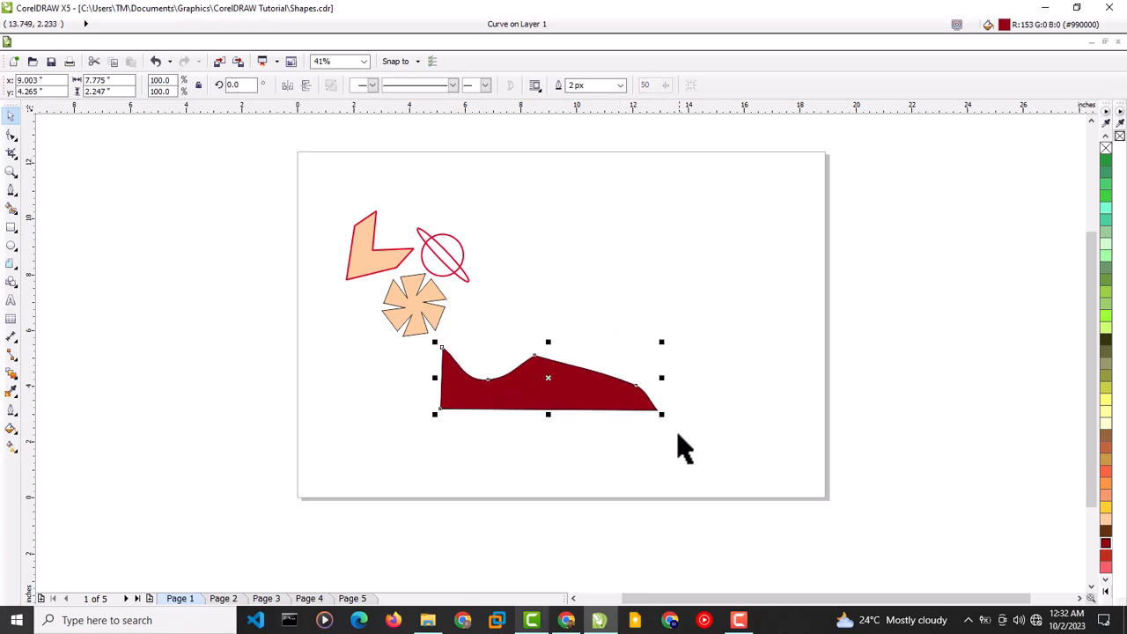
left_click_drag(662, 414, 583, 444)
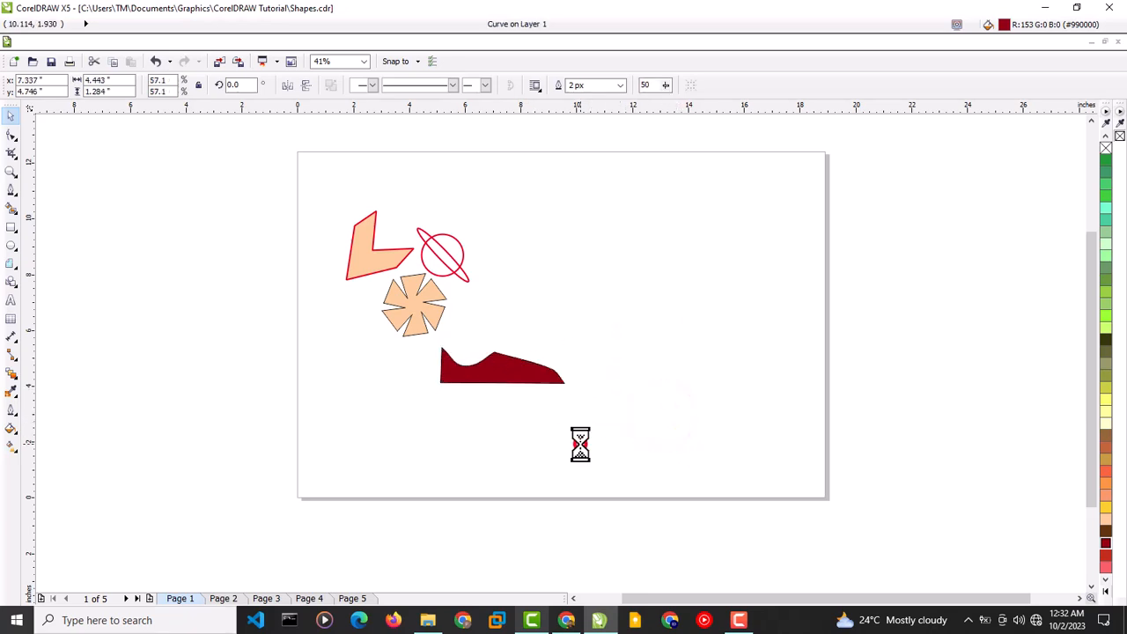
left_click(580, 444)
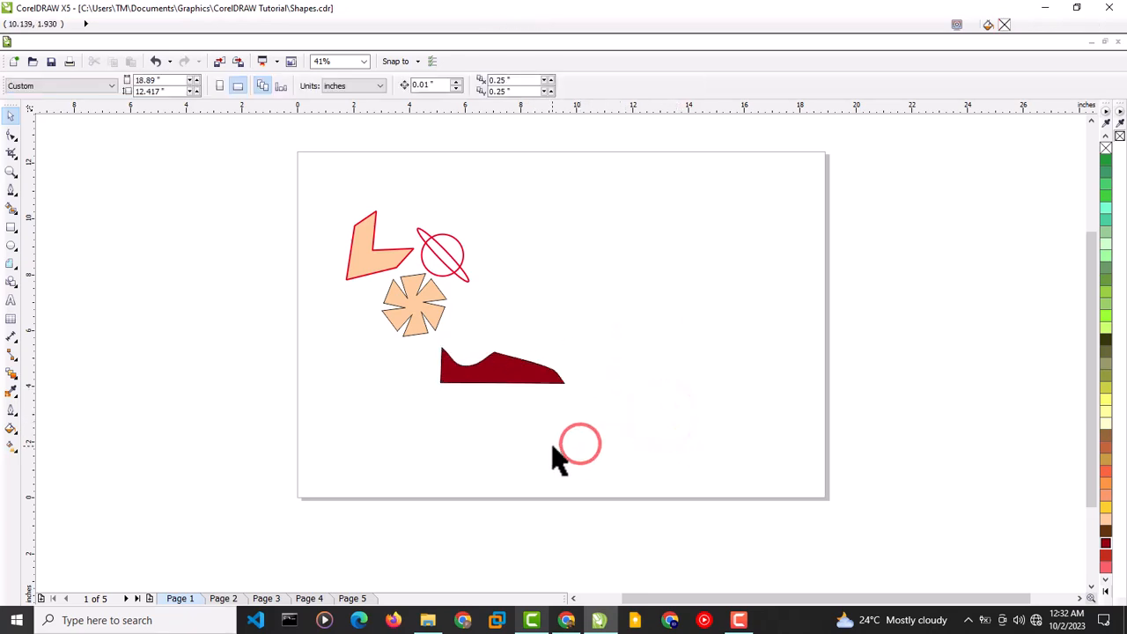
Enlarge the dark red shape proportionally to about 7.07 by 2.04 inches
left_click(534, 377)
left_click_drag(571, 388, 665, 465)
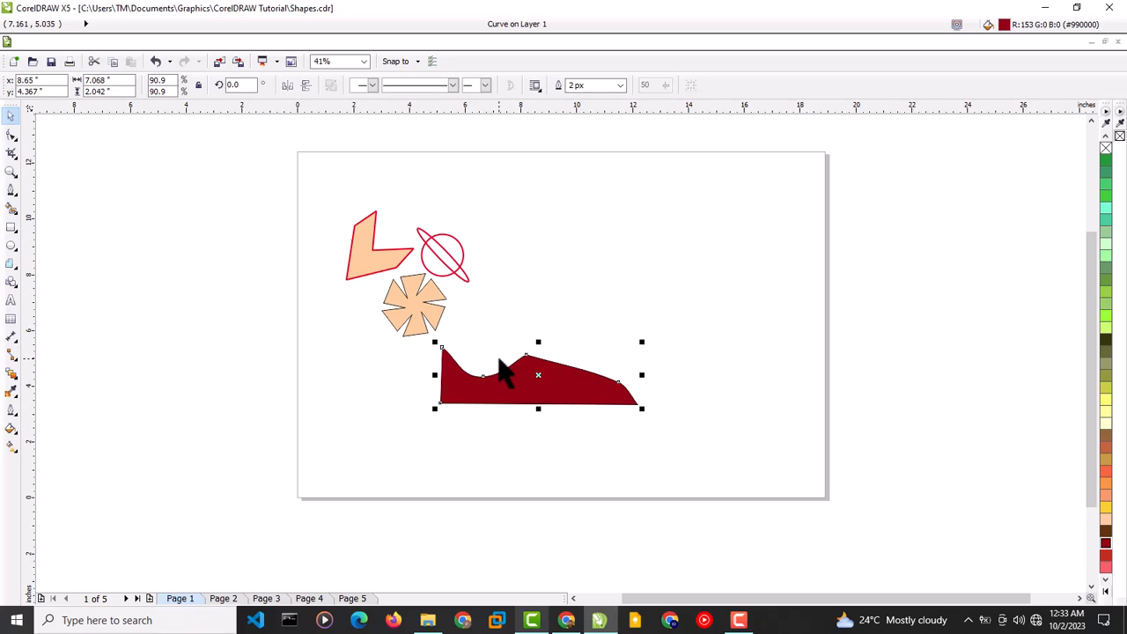
left_click(677, 449)
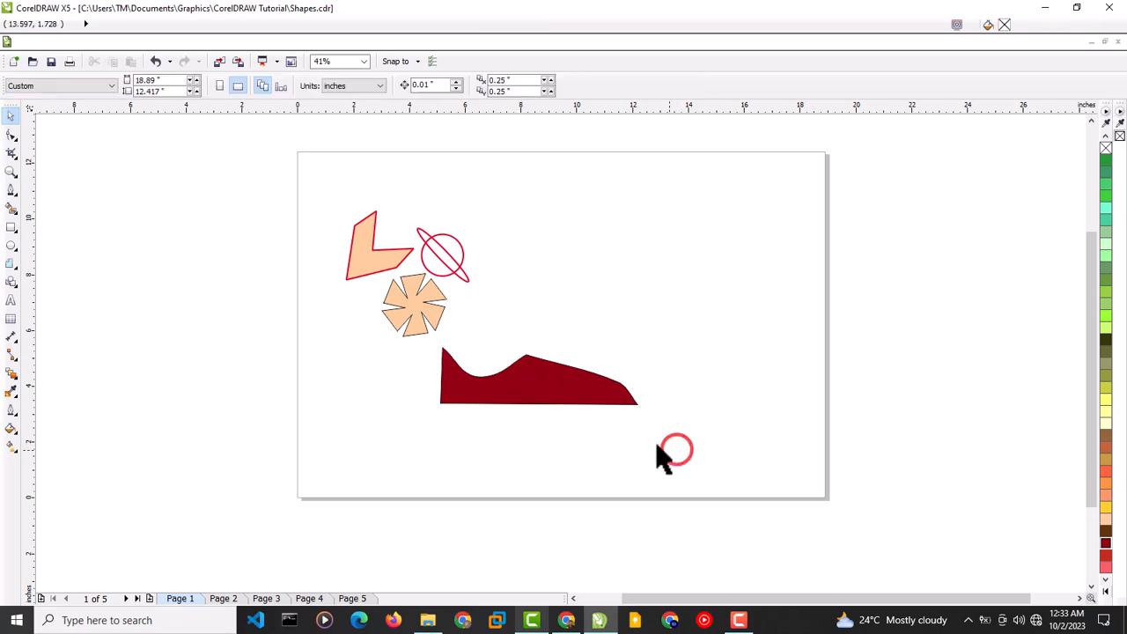
Move the dark red shape up and right toward the page's middle and resize it proportionally to about 7.36 by 2.13 inches
left_click(575, 399)
left_click_drag(642, 409, 548, 401)
left_click_drag(480, 357, 549, 293)
left_click_drag(622, 321, 722, 475)
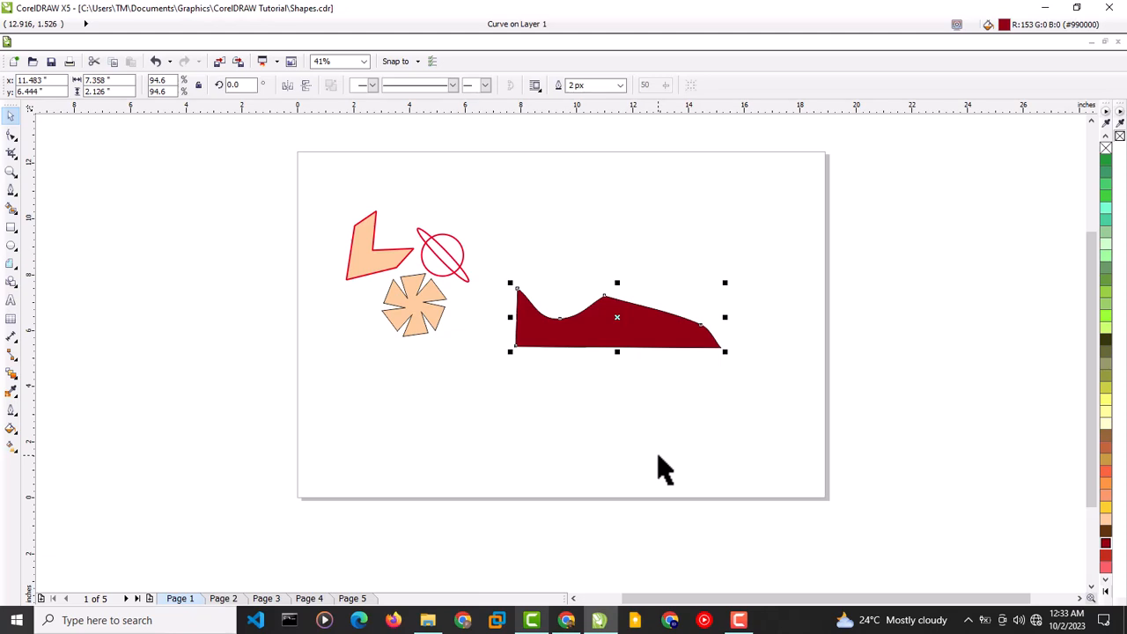